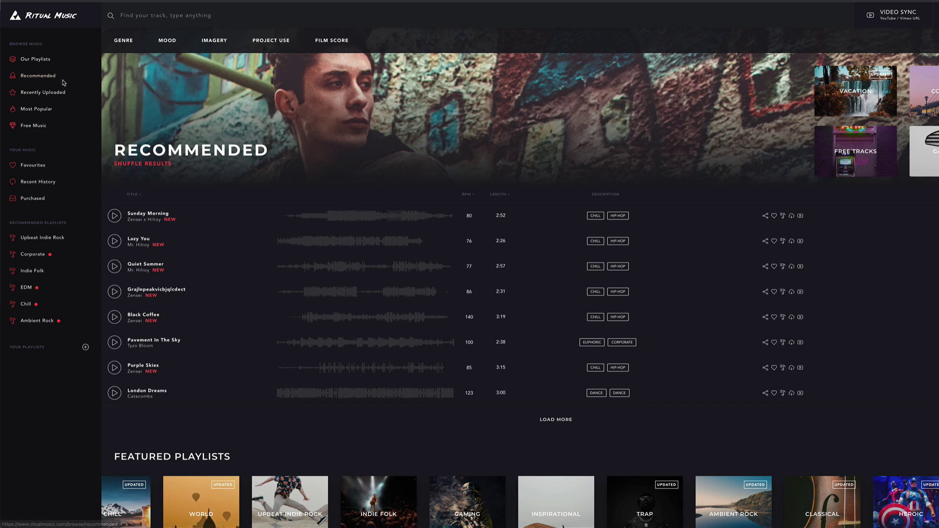
# - Scroll Ritual Music's Recommended tracks and play Drifting Closer
pyautogui.scroll(-1, 360, 371)
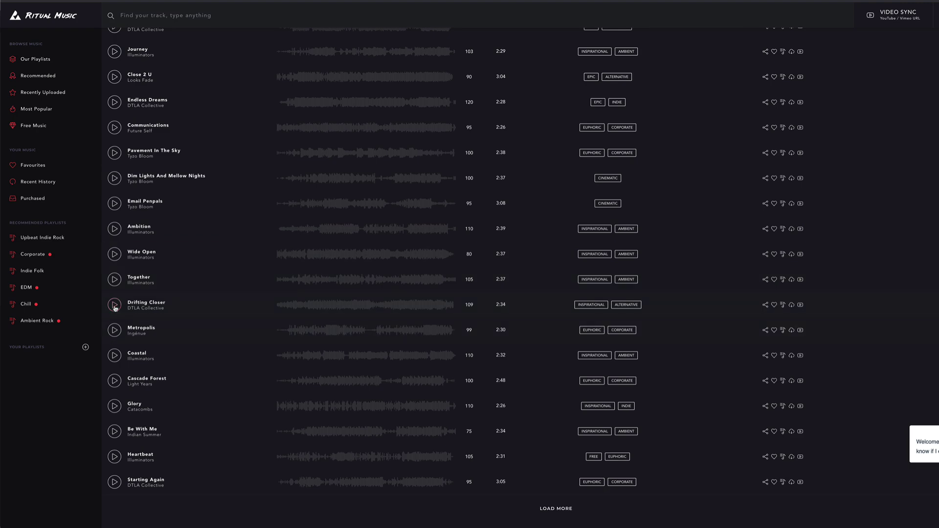
pyautogui.click(115, 305)
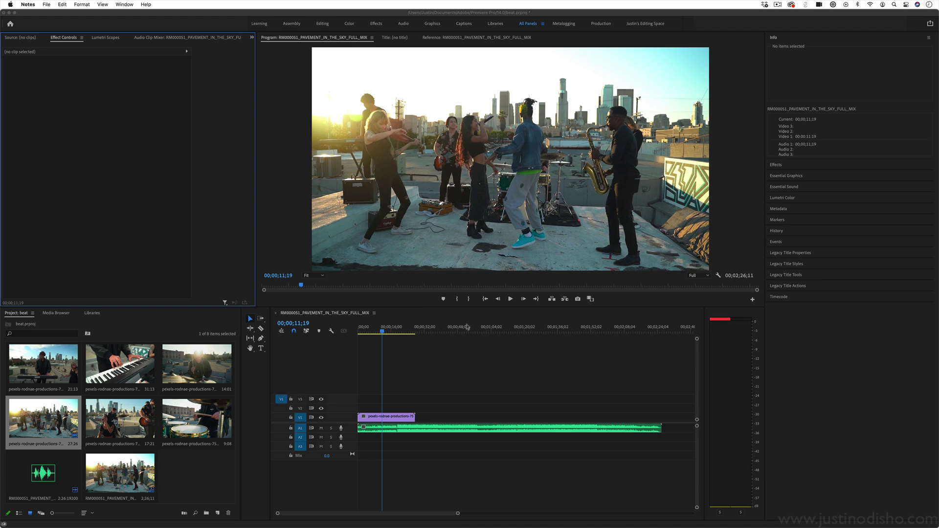
# - Add the 17:21 and 9:08 band clips to V1 right after the first clip
pyautogui.click(43, 418)
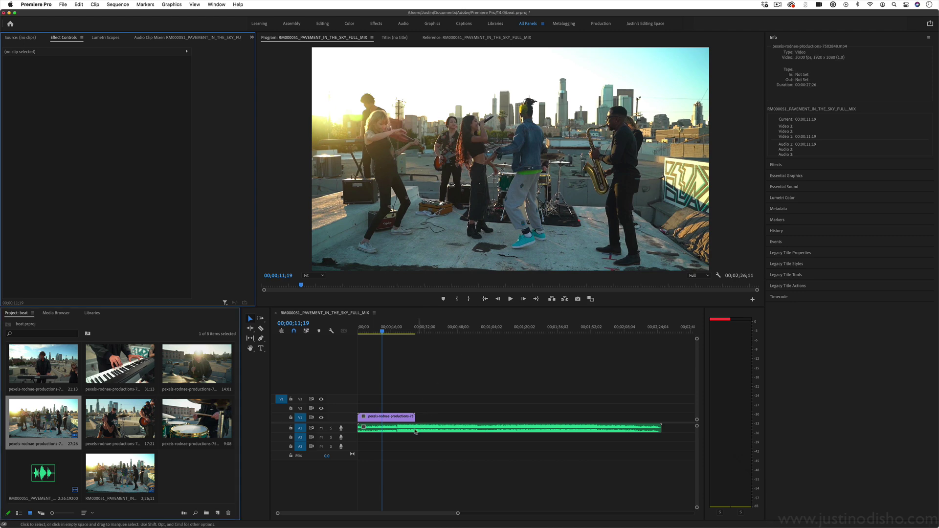
pyautogui.moveTo(120, 419); pyautogui.dragTo(399, 421)
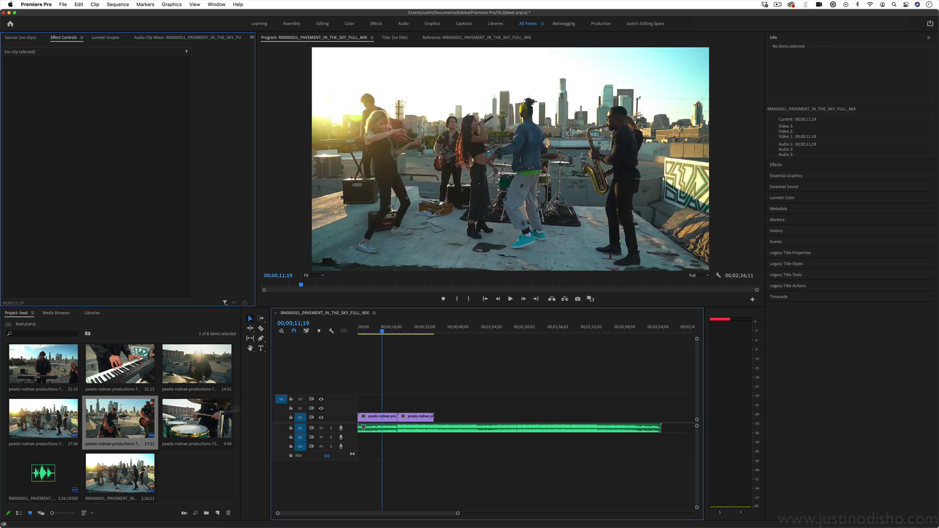
pyautogui.moveTo(195, 419); pyautogui.dragTo(429, 417)
pyautogui.moveTo(384, 331)
pyautogui.mouseDown()
pyautogui.moveTo(403, 333)
pyautogui.moveTo(393, 333)
pyautogui.mouseUp()
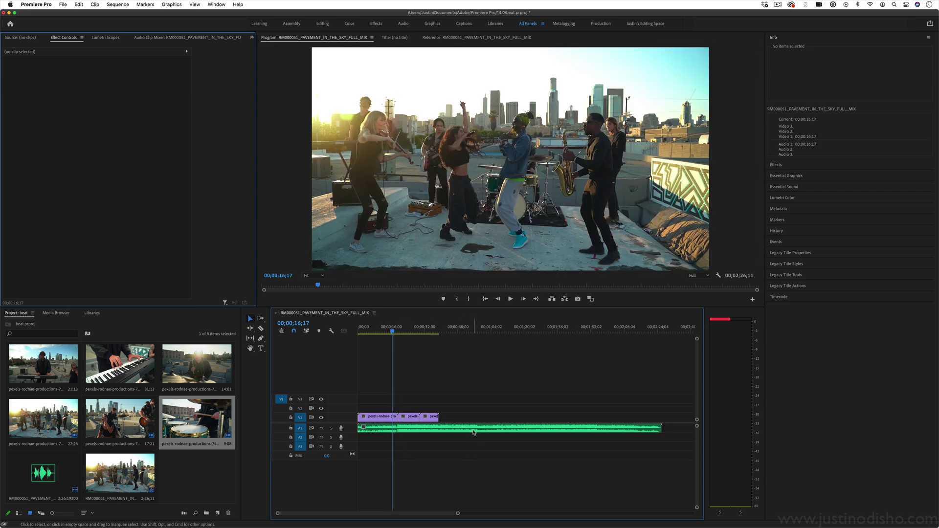
pyautogui.moveTo(458, 514); pyautogui.dragTo(423, 512)
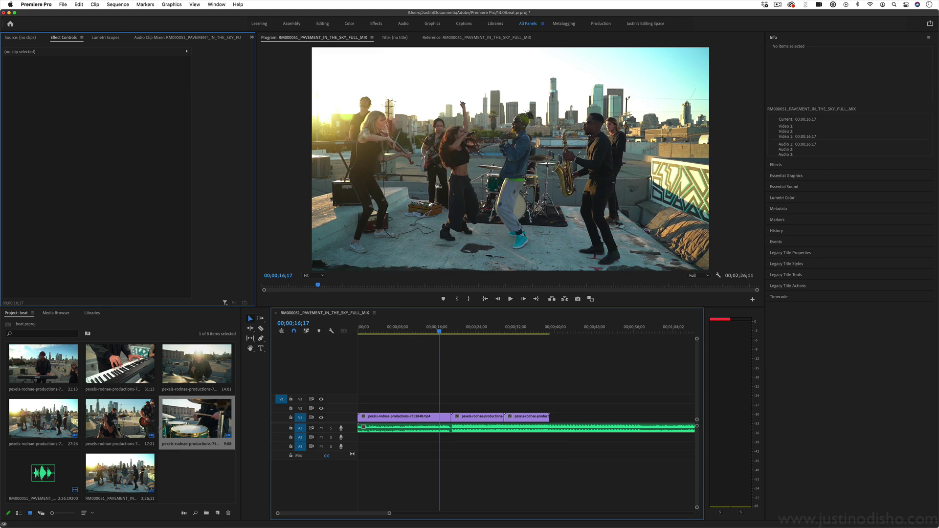
# - Set the A1 music clip's Volume Level to -6 dB in Effect Controls
pyautogui.click(464, 328)
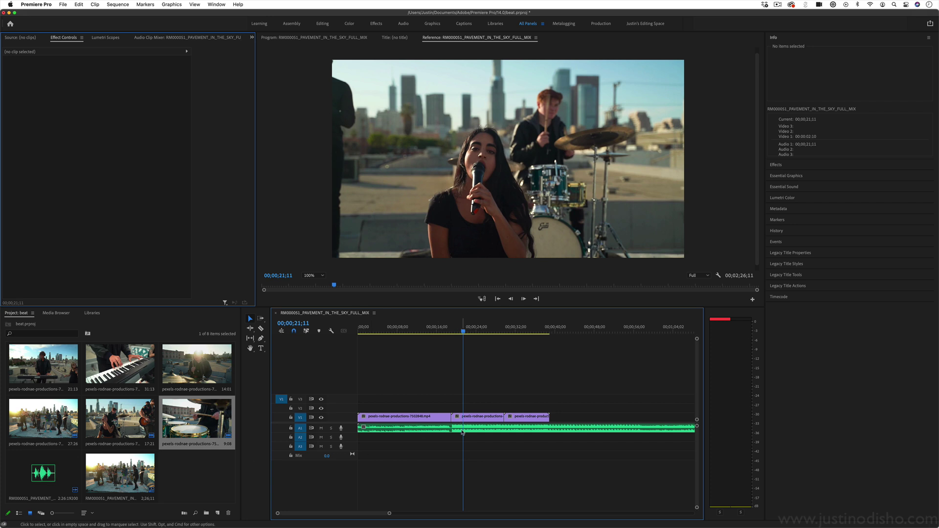
pyautogui.moveTo(46, 477)
pyautogui.mouseDown()
pyautogui.moveTo(398, 440)
pyautogui.moveTo(349, 428)
pyautogui.mouseUp()
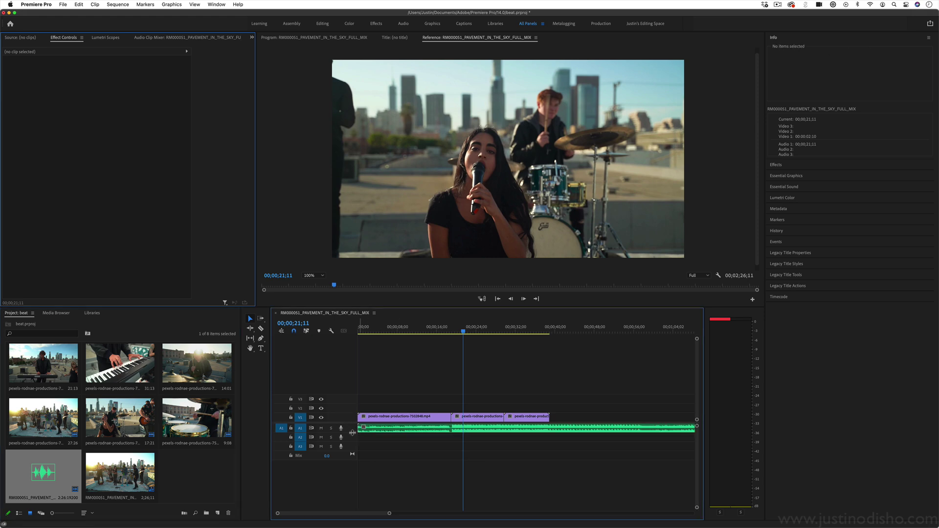
pyautogui.click(360, 428)
pyautogui.click(18, 83)
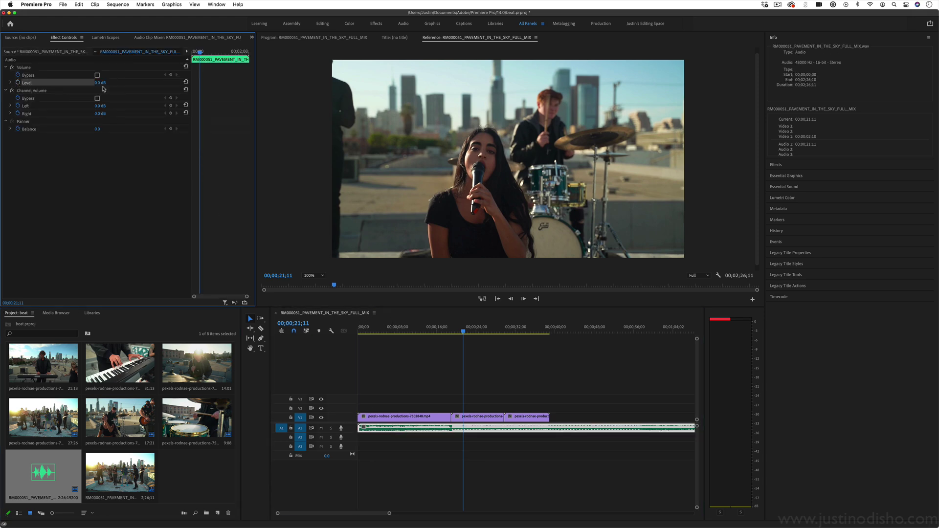
pyautogui.click(99, 82)
pyautogui.write('-6')
pyautogui.press('Return')
# - Make the V1 and A1 tracks taller to show thumbnails and the waveform
pyautogui.click(376, 438)
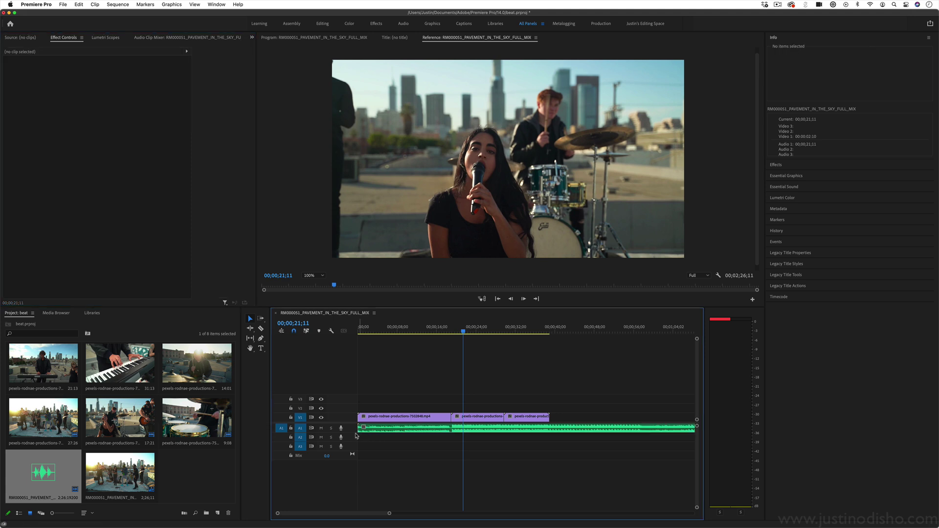
pyautogui.moveTo(350, 433); pyautogui.dragTo(350, 440)
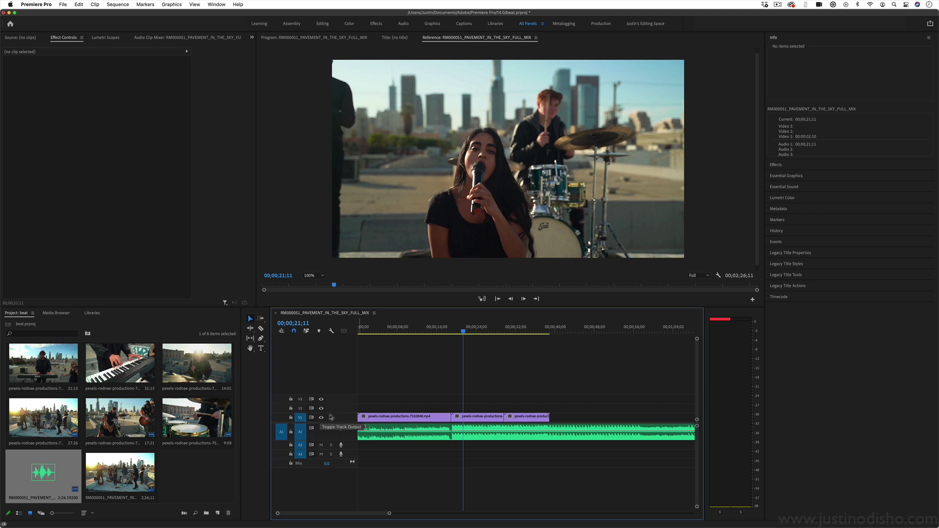
pyautogui.moveTo(344, 415); pyautogui.dragTo(345, 403)
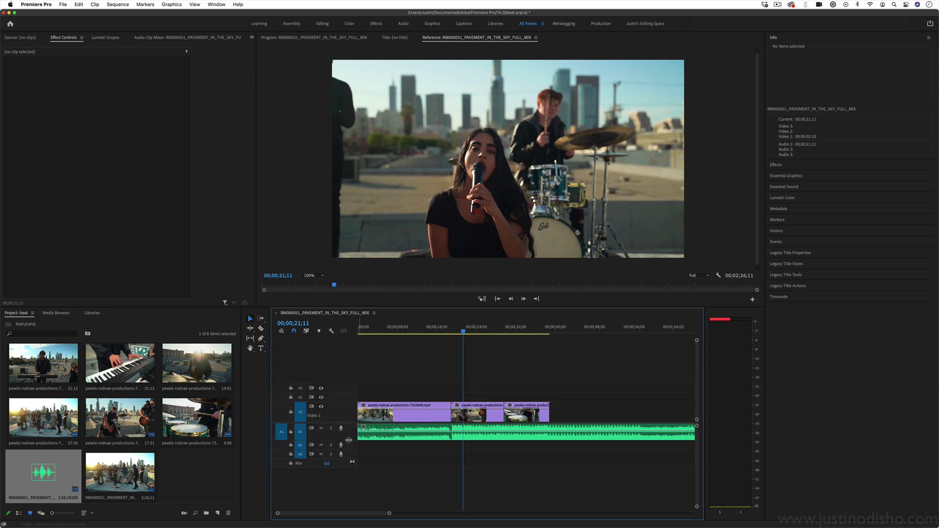
pyautogui.moveTo(348, 442); pyautogui.dragTo(359, 449)
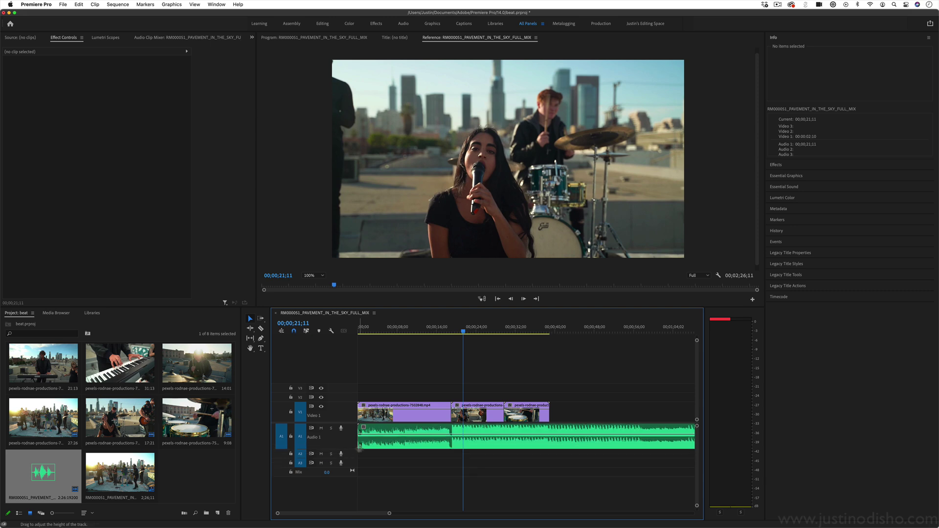
# - Shift the second and third clips later, leaving a gap after the first clip
pyautogui.click(448, 430)
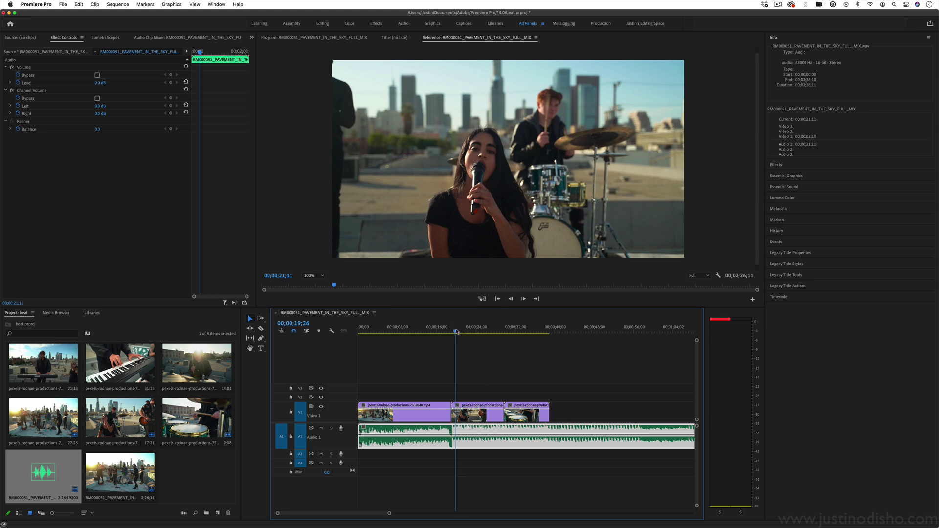
pyautogui.click(456, 332)
pyautogui.moveTo(456, 332); pyautogui.dragTo(437, 332)
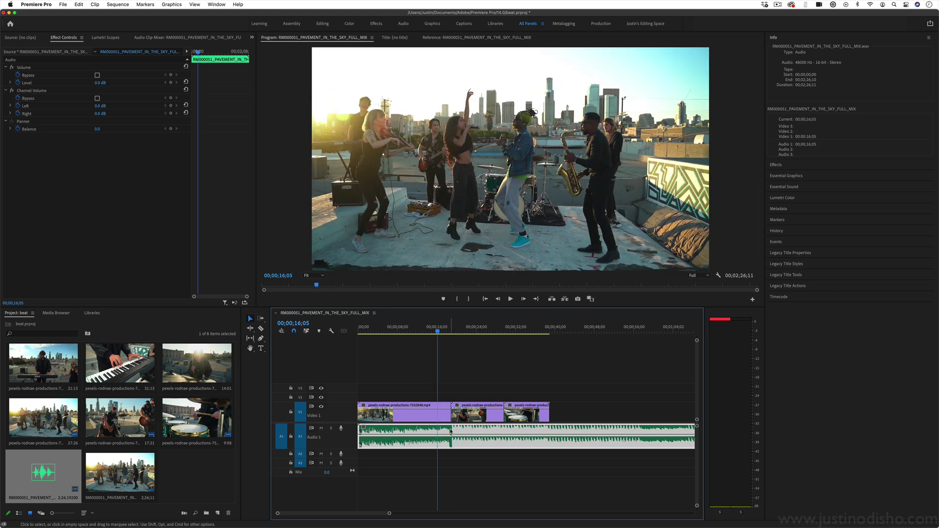
pyautogui.moveTo(548, 384); pyautogui.dragTo(506, 417)
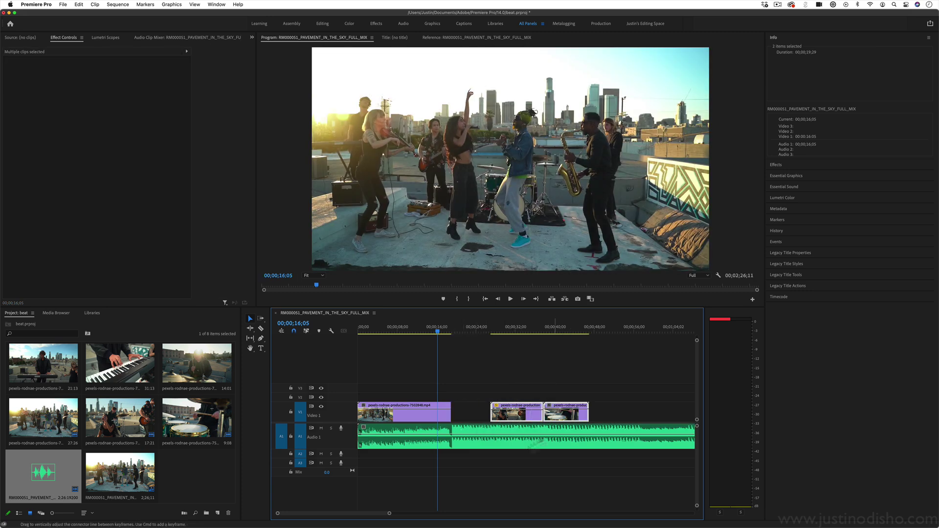
pyautogui.moveTo(390, 513); pyautogui.dragTo(462, 514)
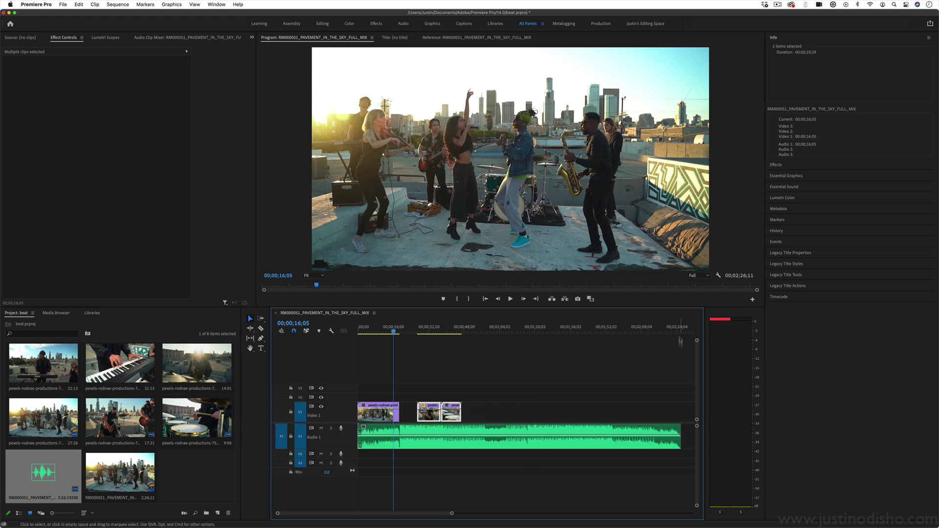
pyautogui.click(678, 329)
pyautogui.moveTo(678, 329); pyautogui.dragTo(676, 328)
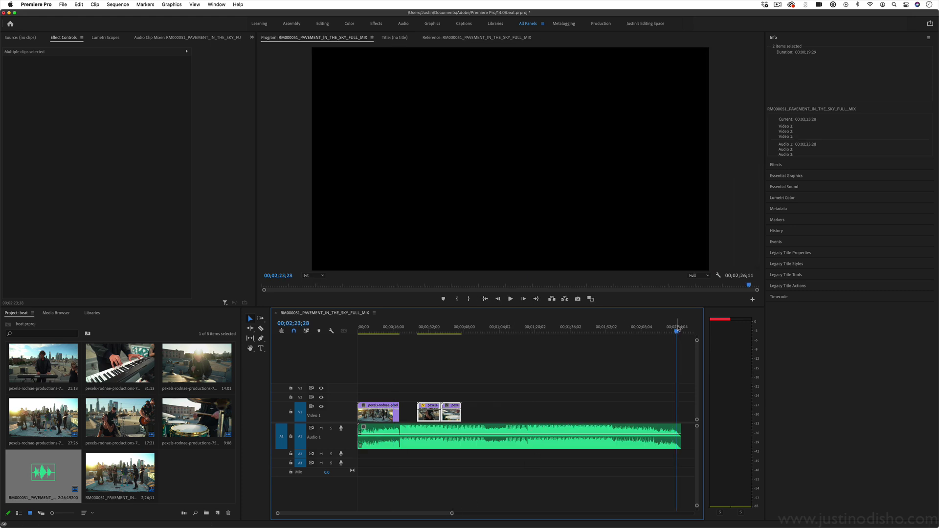
pyautogui.click(397, 330)
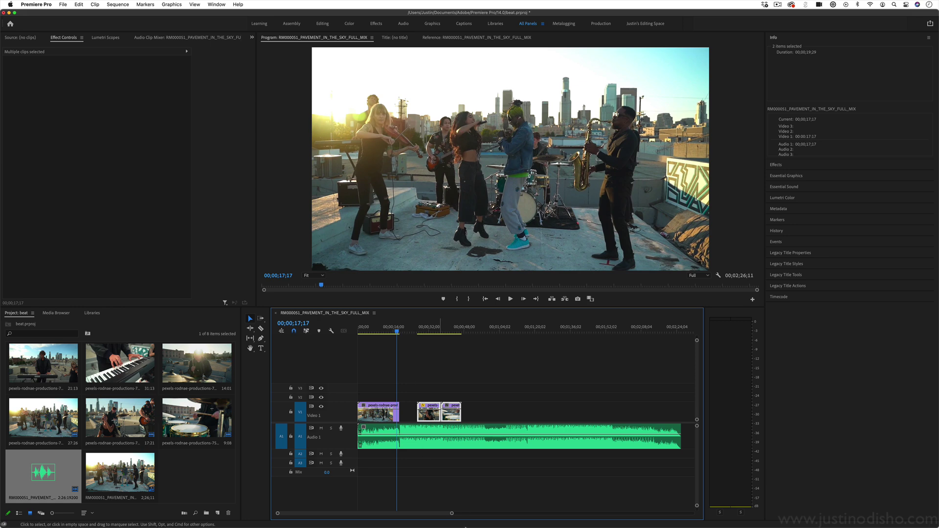
pyautogui.press('Home')
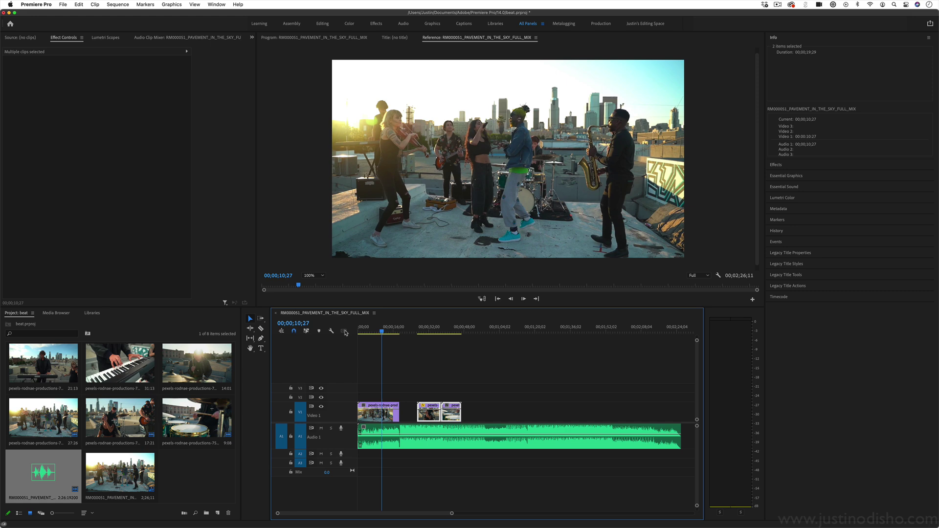
pyautogui.press('space')
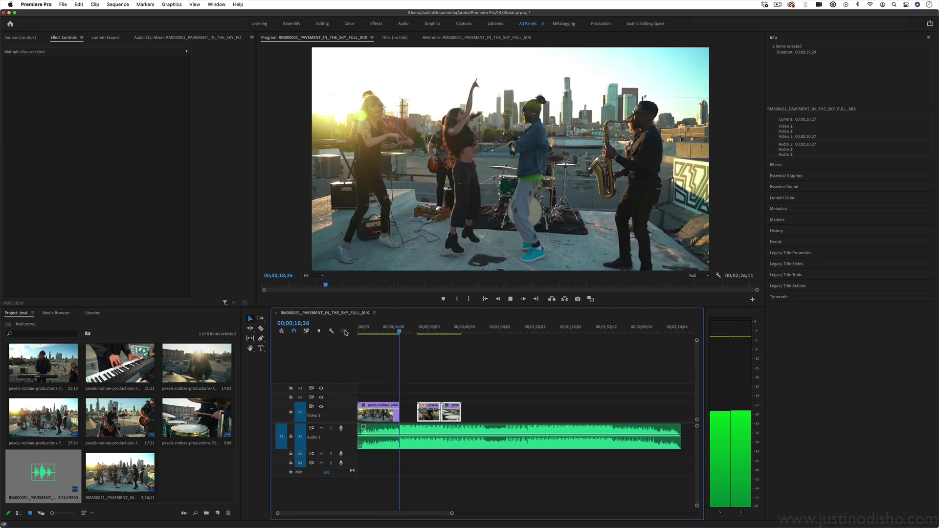
pyautogui.press('space')
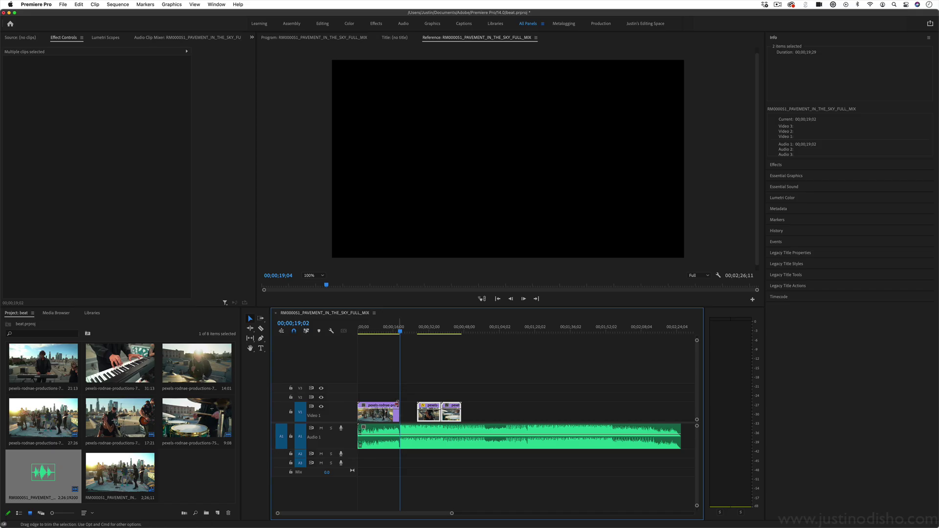
# - Shorten the first clip by about 9 seconds, close the gap, and play the edit
pyautogui.moveTo(399, 407); pyautogui.dragTo(381, 406)
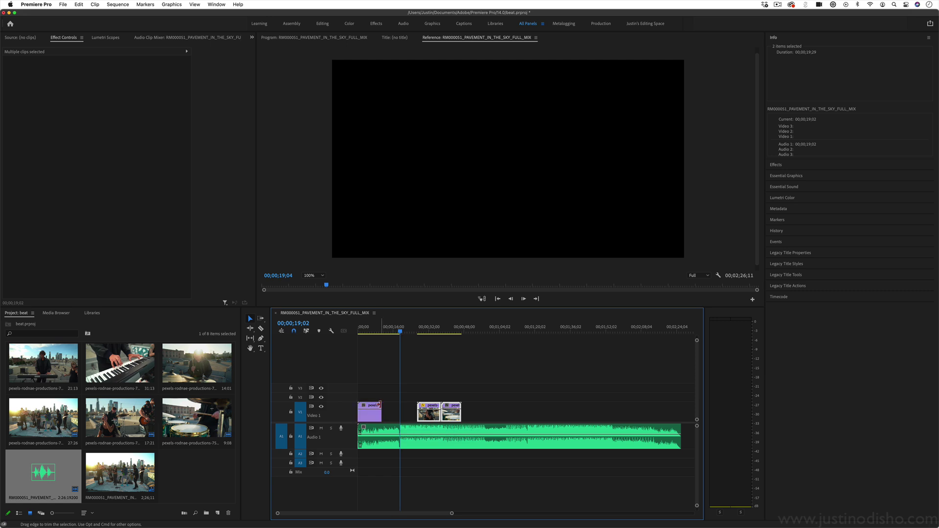
pyautogui.moveTo(437, 413); pyautogui.dragTo(404, 414)
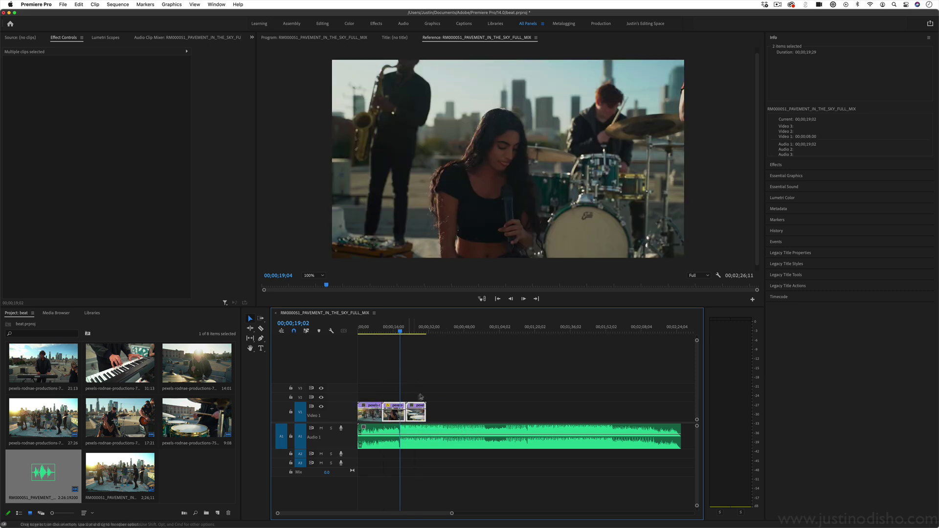
pyautogui.click(378, 332)
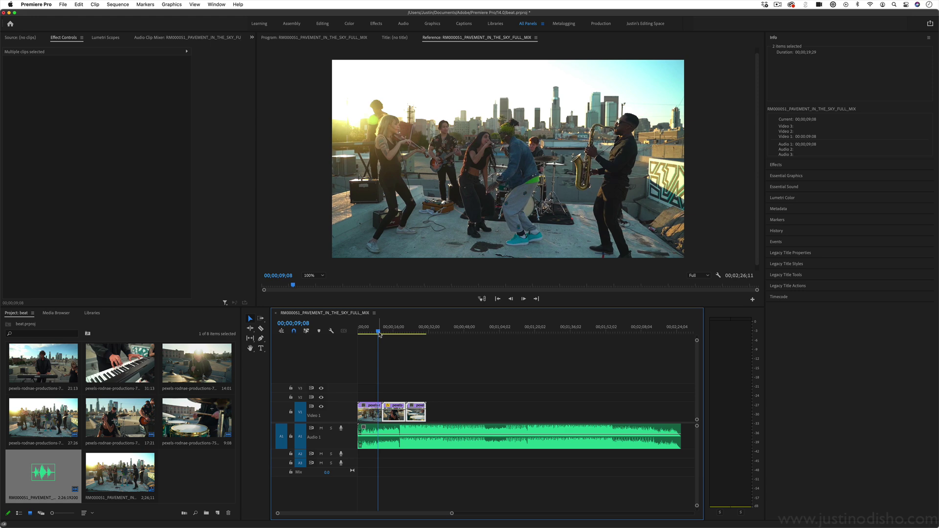
pyautogui.press('space')
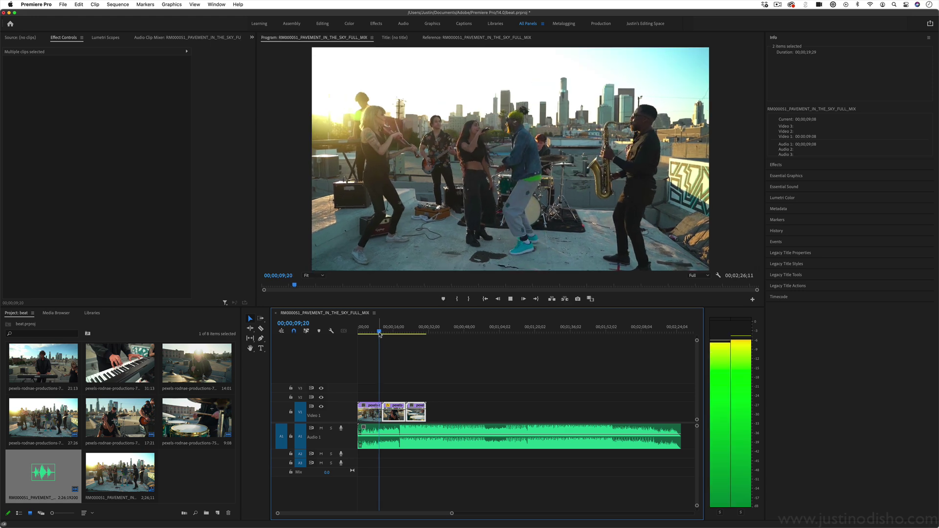
# - Trim the middle clip's end back to the playhead at about 19 seconds
pyautogui.click(399, 331)
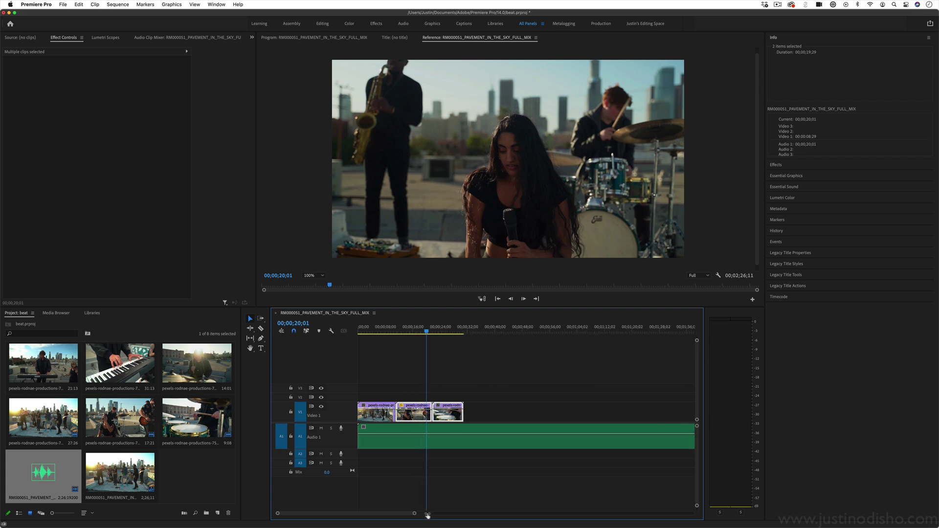
pyautogui.moveTo(428, 516); pyautogui.dragTo(347, 513)
pyautogui.click(516, 328)
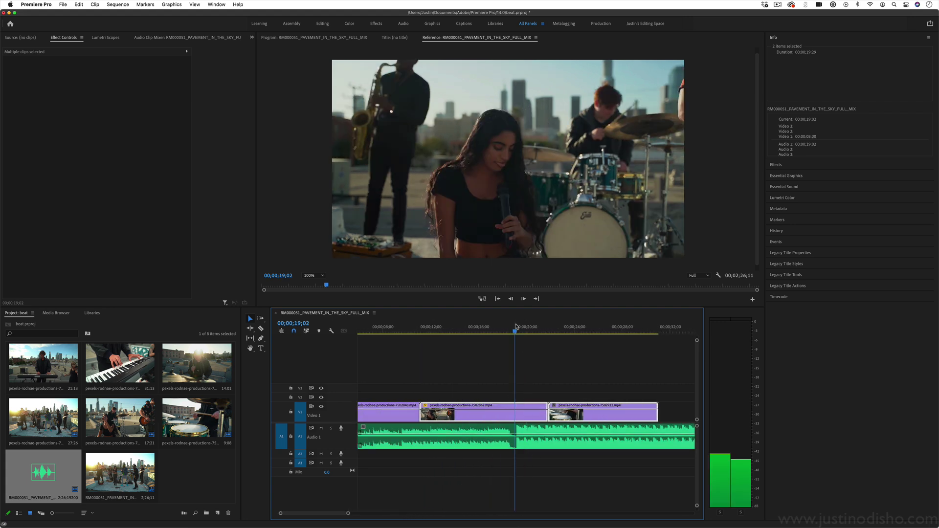
pyautogui.moveTo(547, 410); pyautogui.dragTo(514, 407)
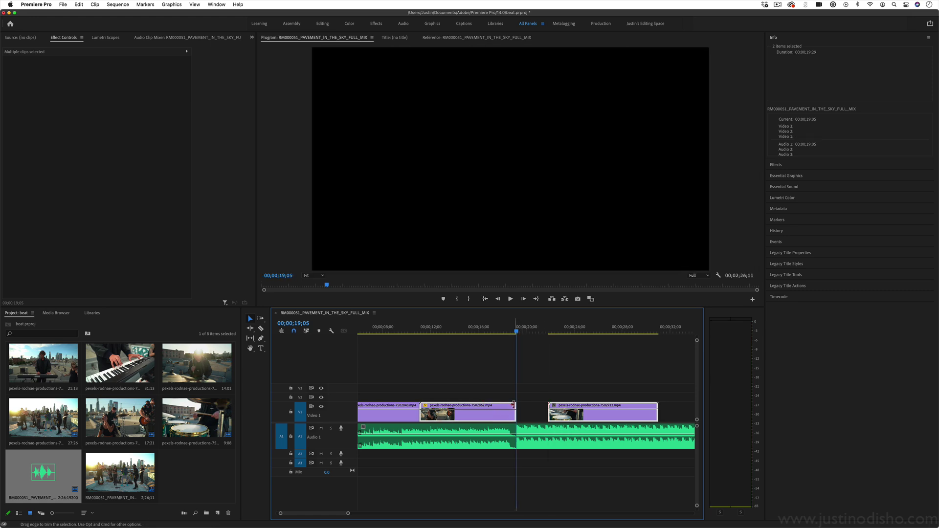
# - Apply a Dip to Black transition from Video Transitions > Dissolve to the second clip's end
pyautogui.rightClick(514, 407)
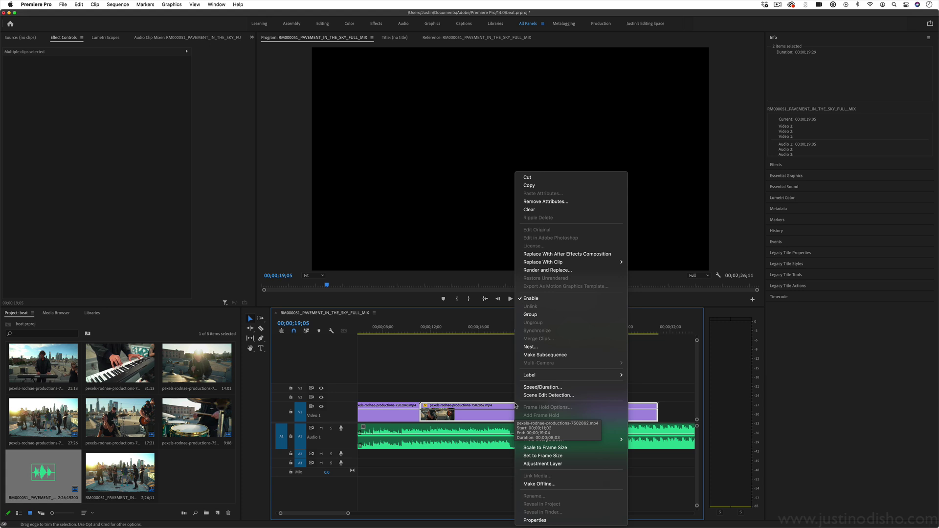
pyautogui.rightClick(515, 406)
pyautogui.rightClick(514, 407)
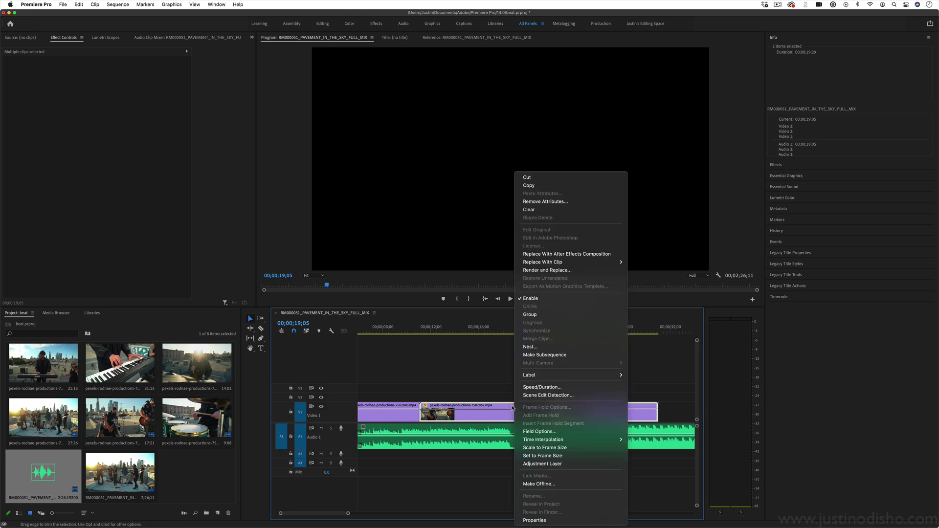
pyautogui.press('Escape')
pyautogui.click(786, 166)
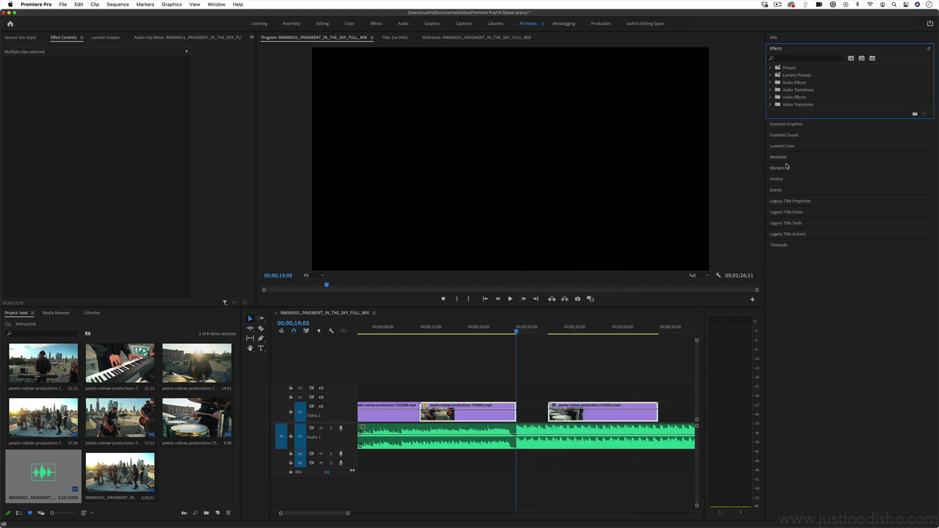
pyautogui.click(771, 98)
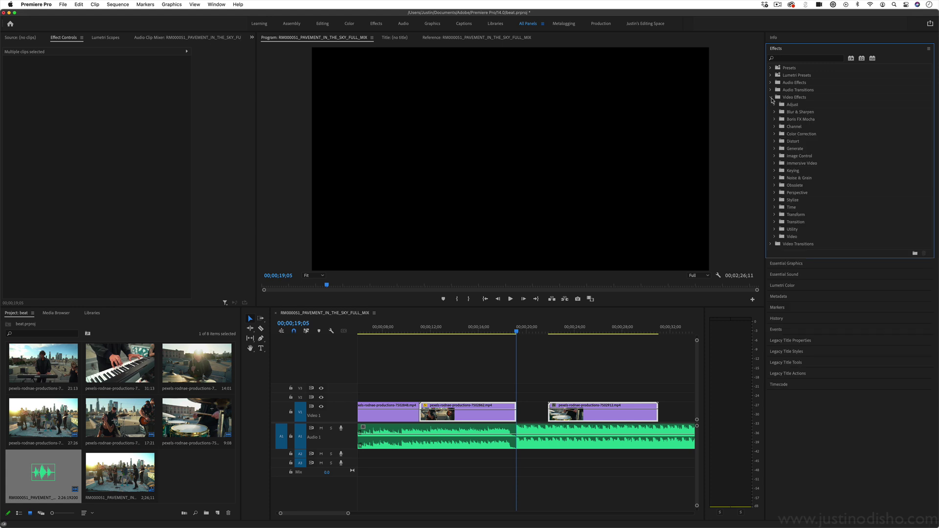
pyautogui.click(771, 244)
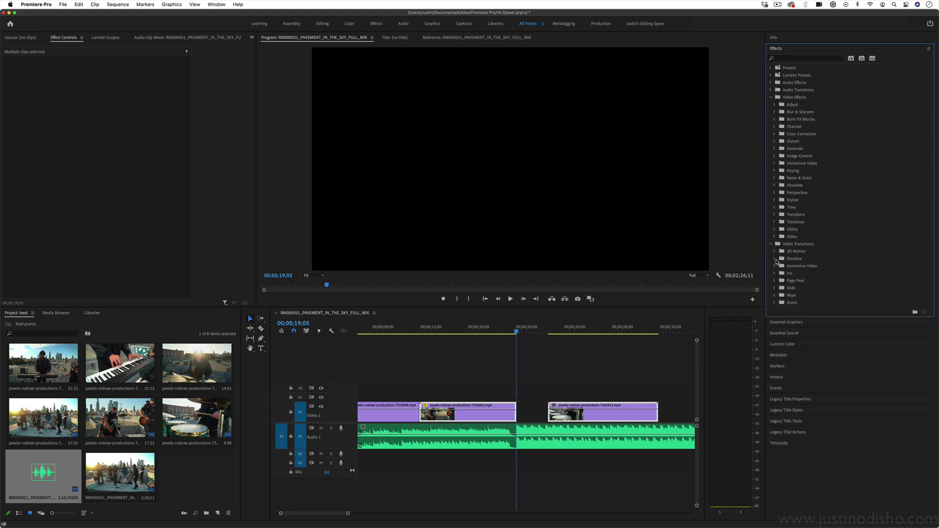
pyautogui.click(776, 259)
pyautogui.moveTo(802, 280); pyautogui.dragTo(516, 411)
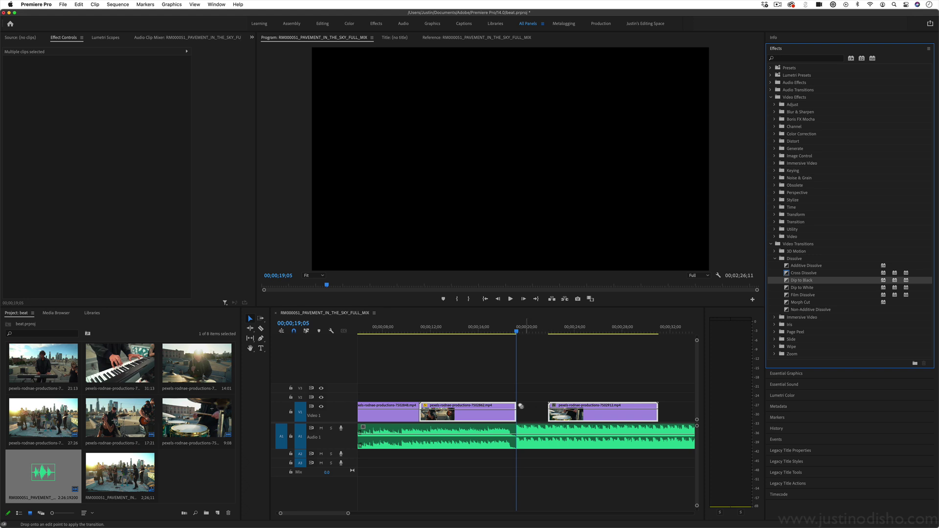
# - Remove the stray Cross Dissolve added at the third clip's end
pyautogui.rightClick(657, 416)
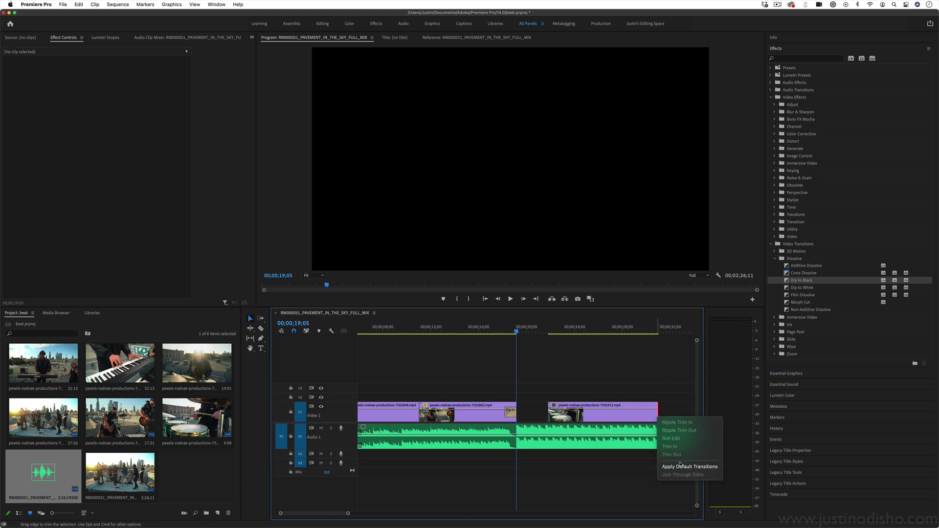
pyautogui.click(683, 466)
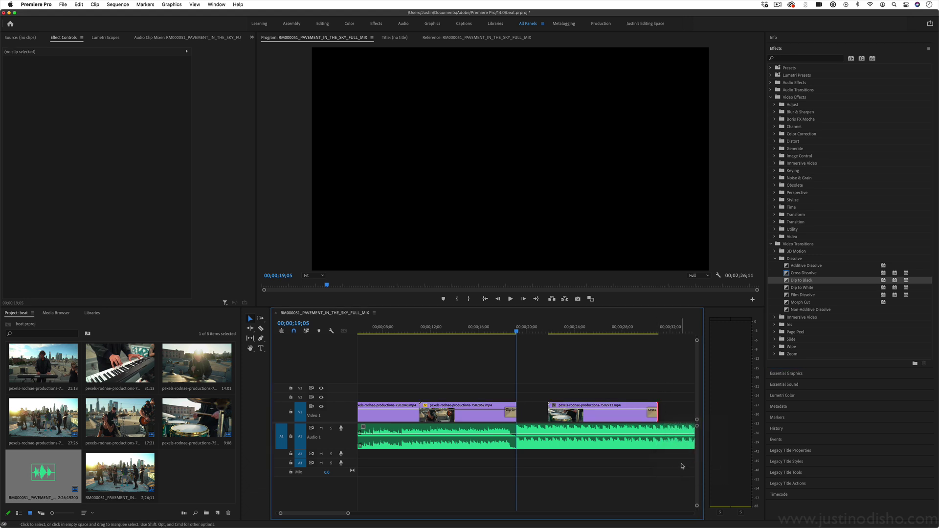
pyautogui.click(654, 413)
pyautogui.press('Delete')
# - Play back the Dip to Black fade from just before the transition
pyautogui.click(509, 407)
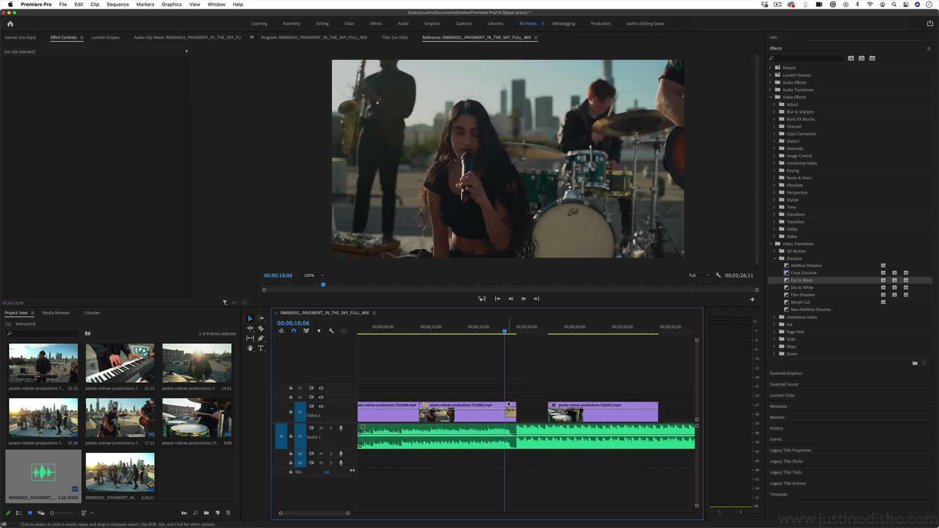
pyautogui.press('space')
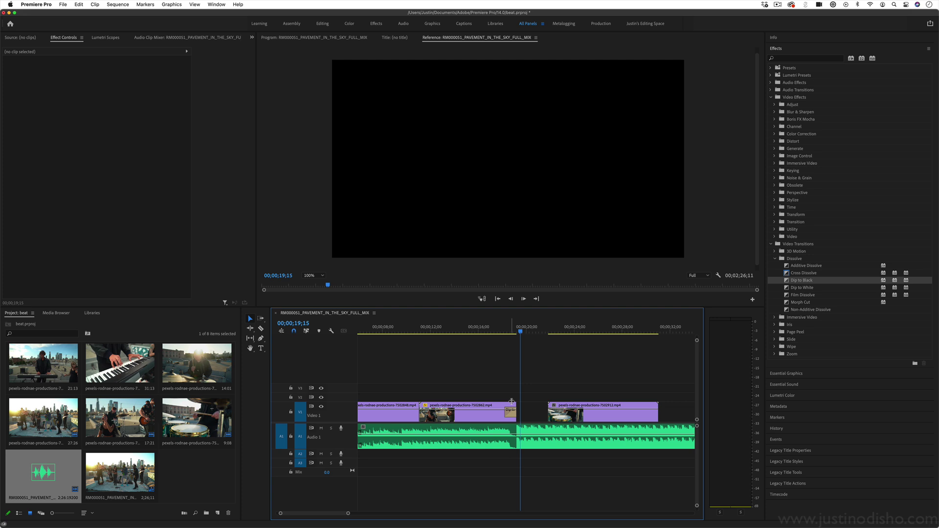
pyautogui.press('space')
pyautogui.click(509, 407)
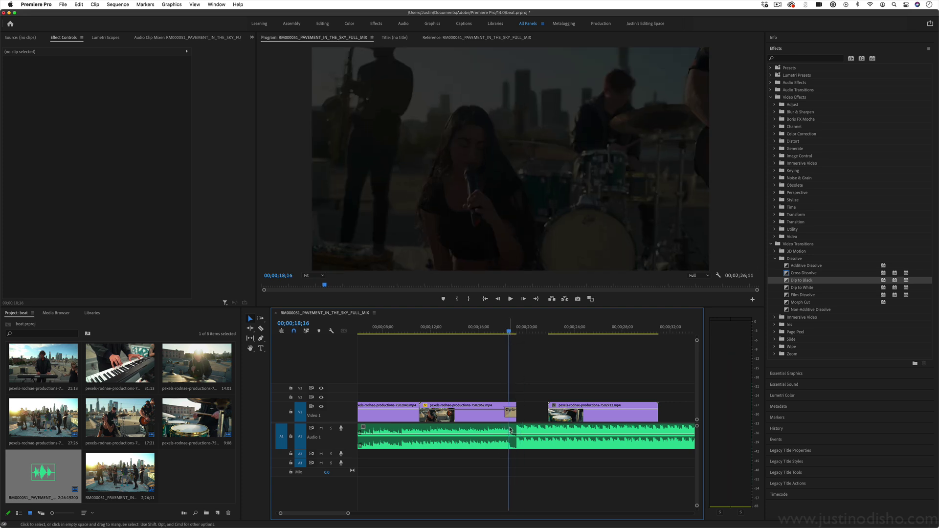
# - Slide the third clip left against the second clip and play back the join
pyautogui.moveTo(570, 406); pyautogui.dragTo(539, 407)
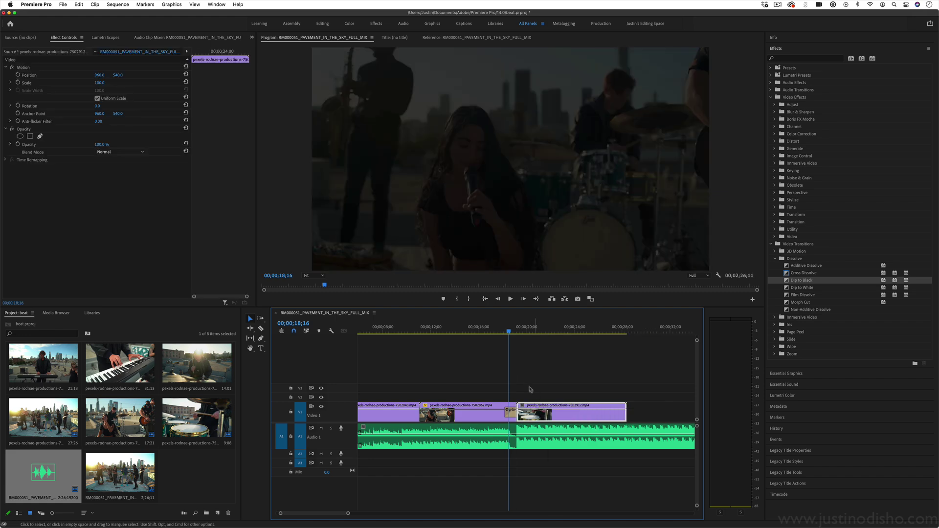
pyautogui.press('space')
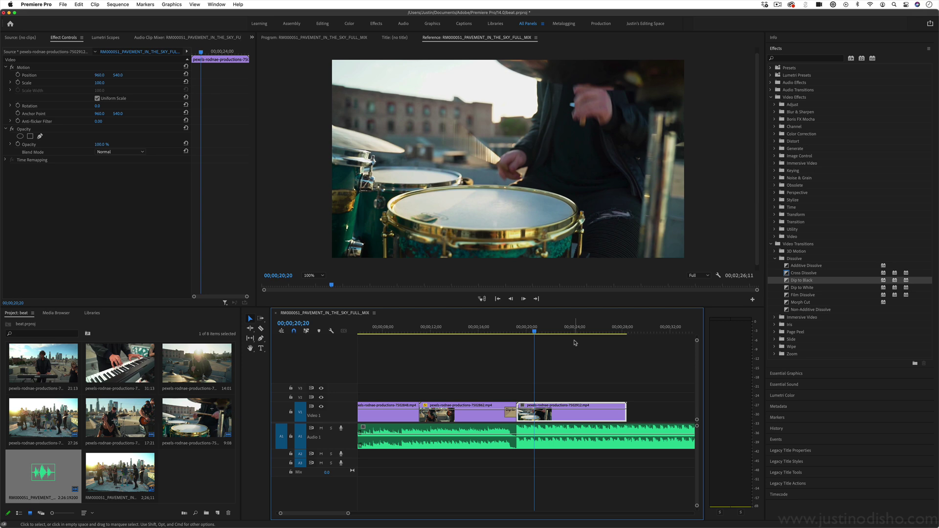
pyautogui.moveTo(349, 515); pyautogui.dragTo(390, 514)
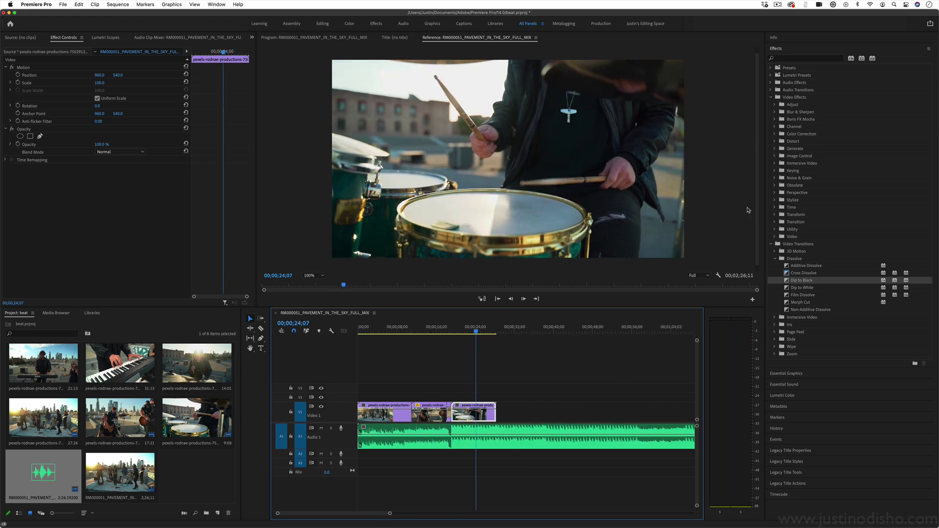
# - Grade the drum clip in Lumetri Color: lower Creative Saturation, vignette Midpoint 35.2
pyautogui.click(771, 244)
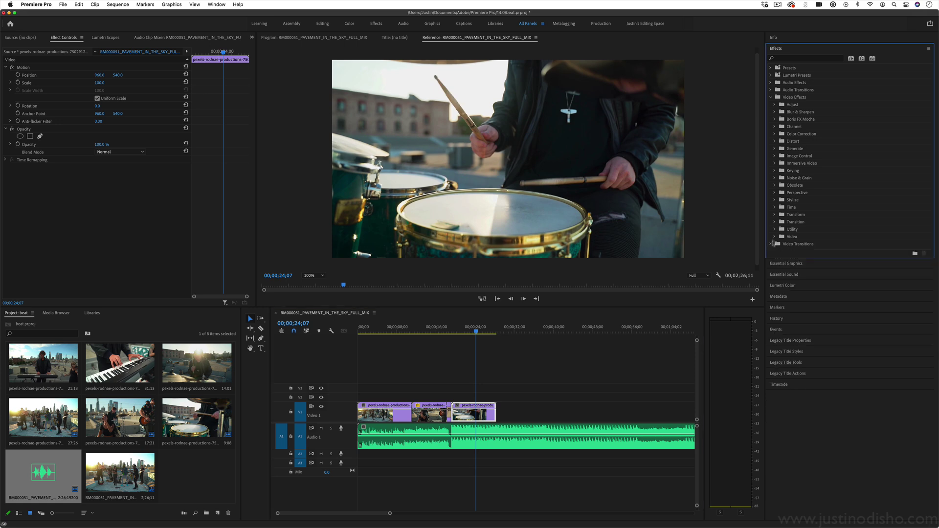
pyautogui.click(771, 98)
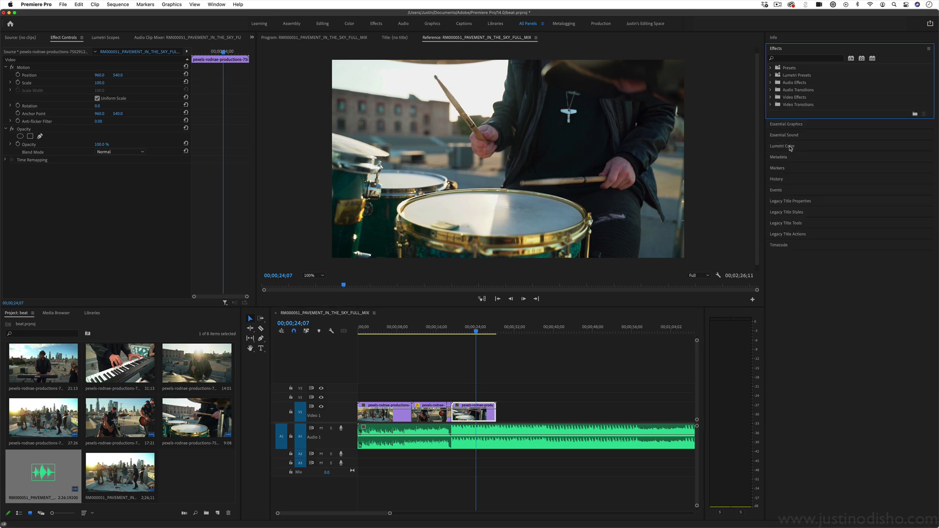
pyautogui.click(788, 147)
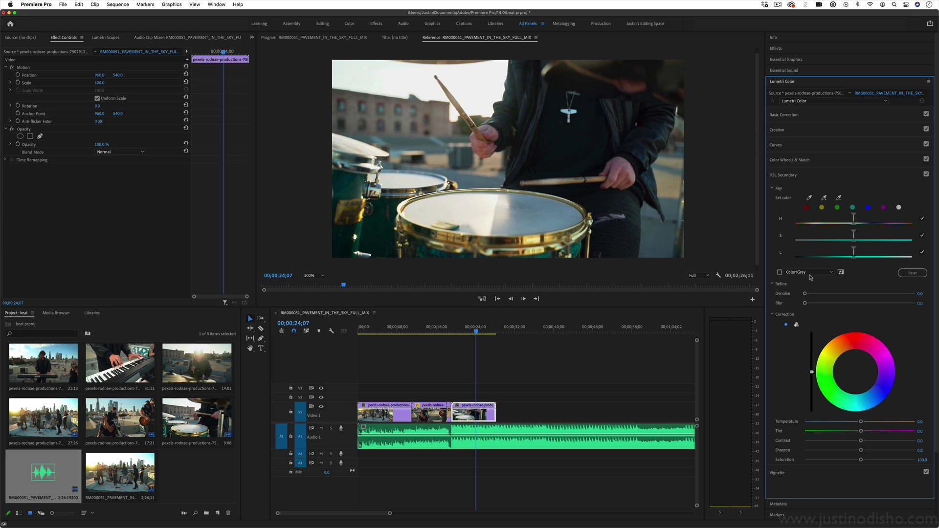
pyautogui.click(793, 133)
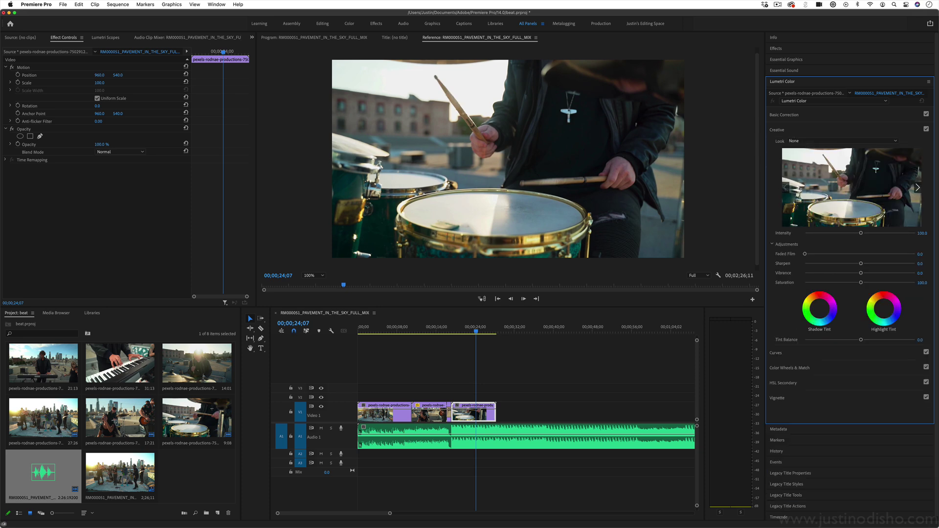
pyautogui.moveTo(861, 283); pyautogui.dragTo(827, 255)
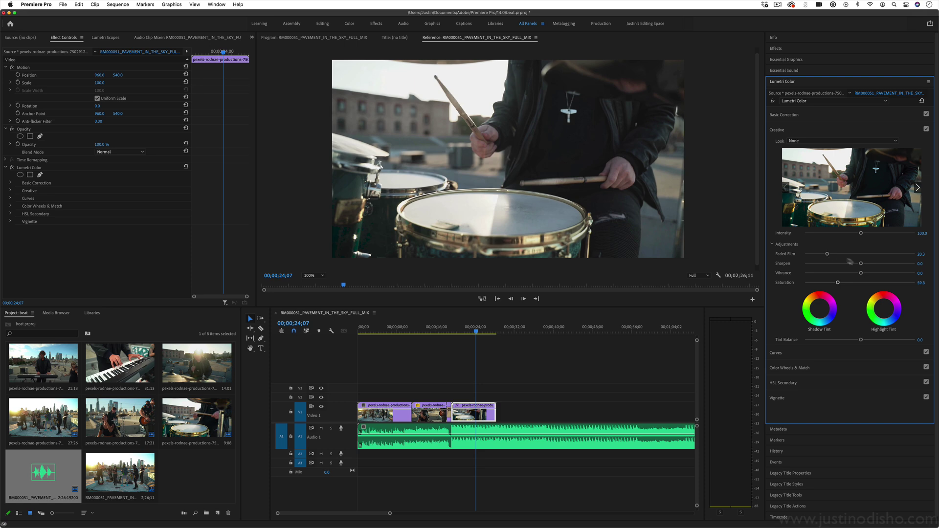
pyautogui.click(777, 398)
pyautogui.moveTo(861, 212); pyautogui.dragTo(846, 211)
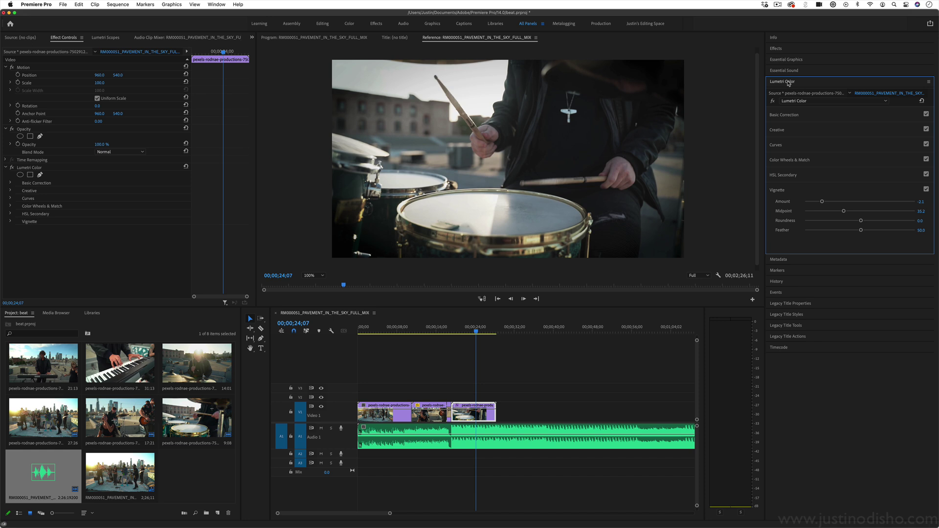
pyautogui.click(483, 378)
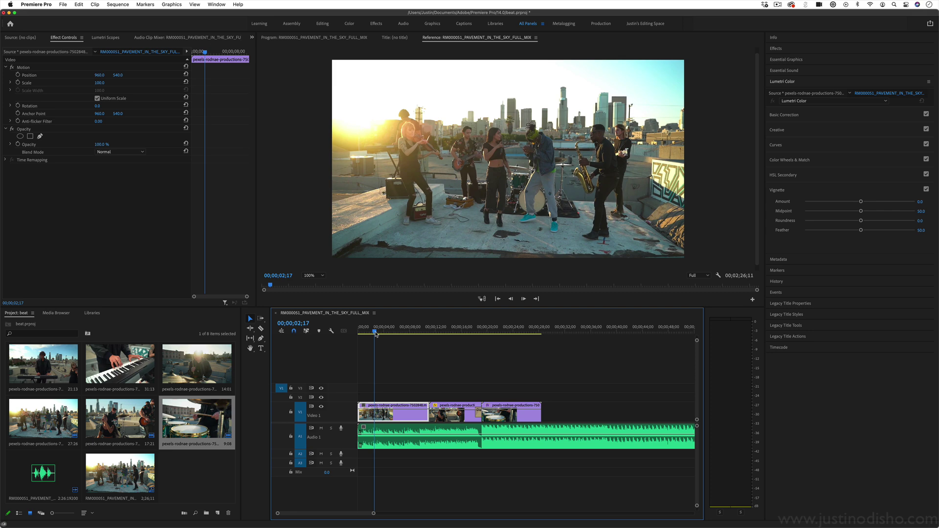
# - Overwrite V1 with all six rooftop band clips from the Project panel
pyautogui.click(174, 423)
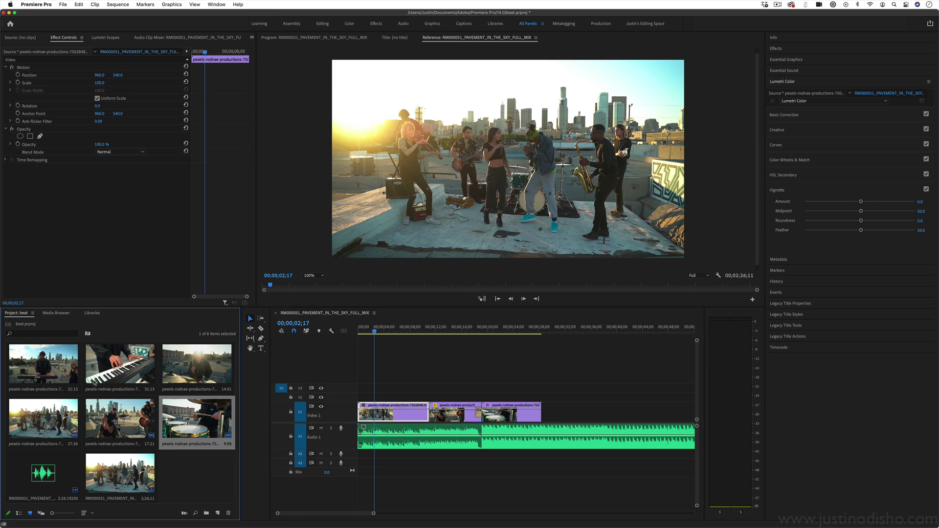
pyautogui.keyDown('shift'); pyautogui.click(50, 366); pyautogui.keyUp('shift')
pyautogui.moveTo(47, 365); pyautogui.dragTo(357, 417)
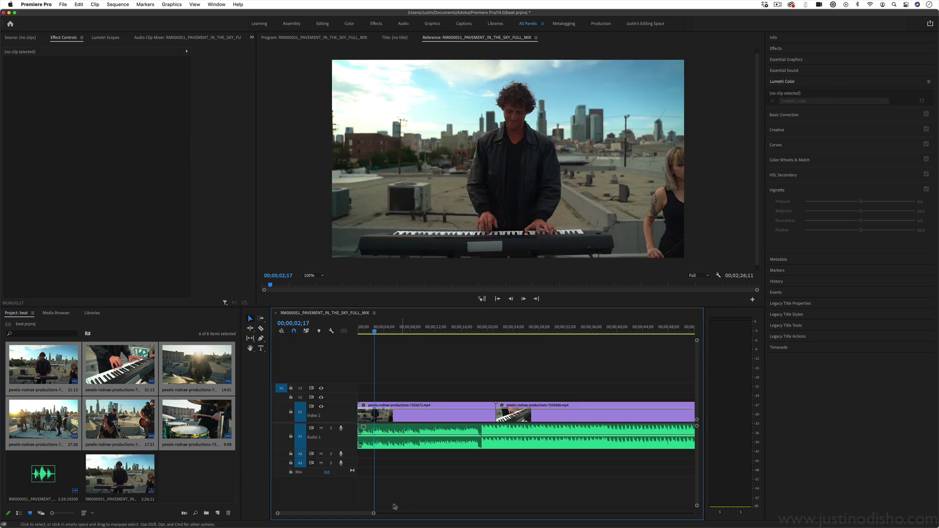
pyautogui.moveTo(374, 513); pyautogui.dragTo(448, 514)
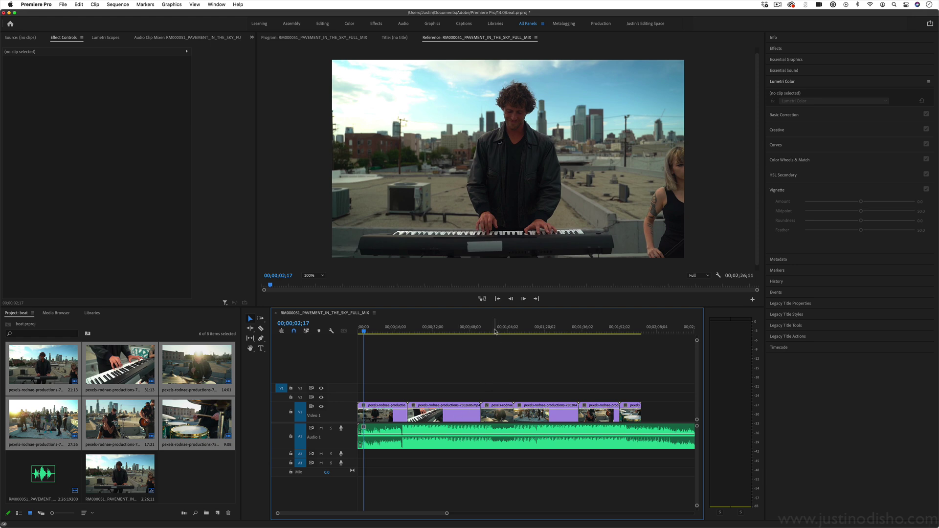
# - Review the new edit and select every clip except the first
pyautogui.click(456, 419)
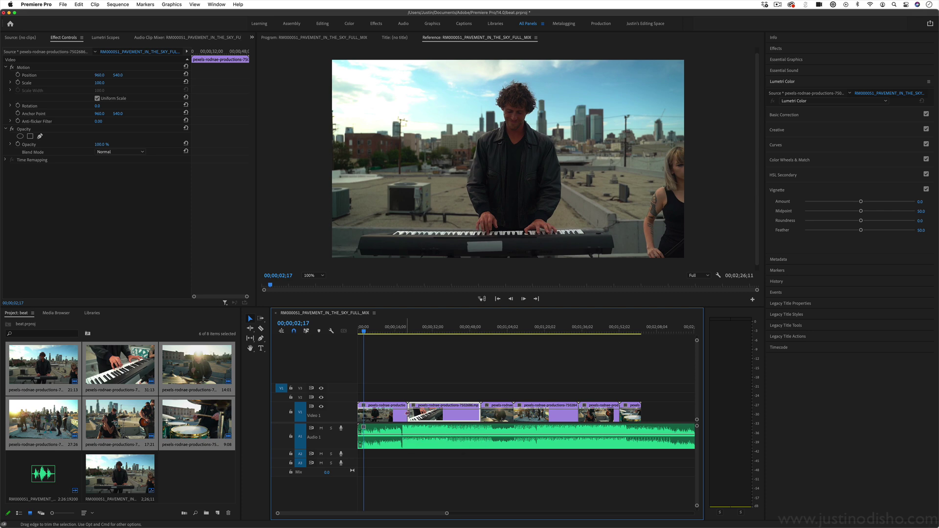
pyautogui.click(422, 332)
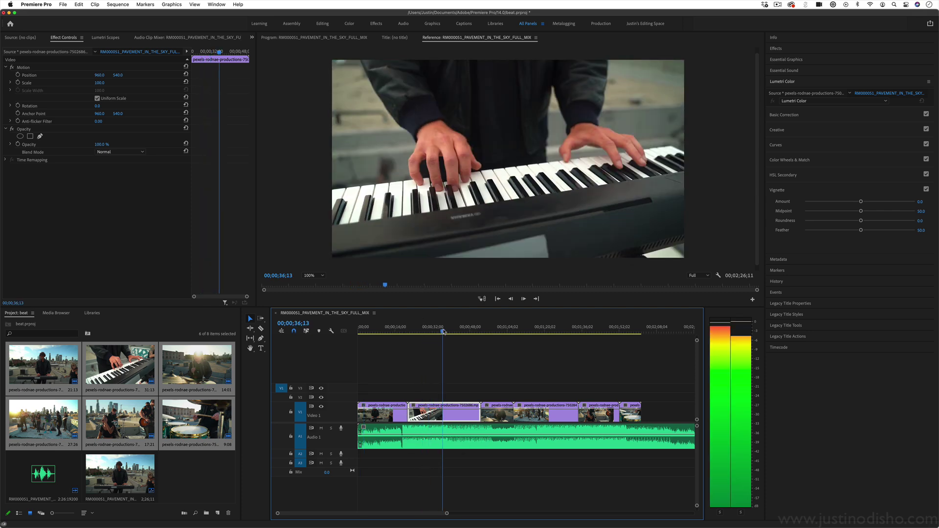
pyautogui.click(443, 332)
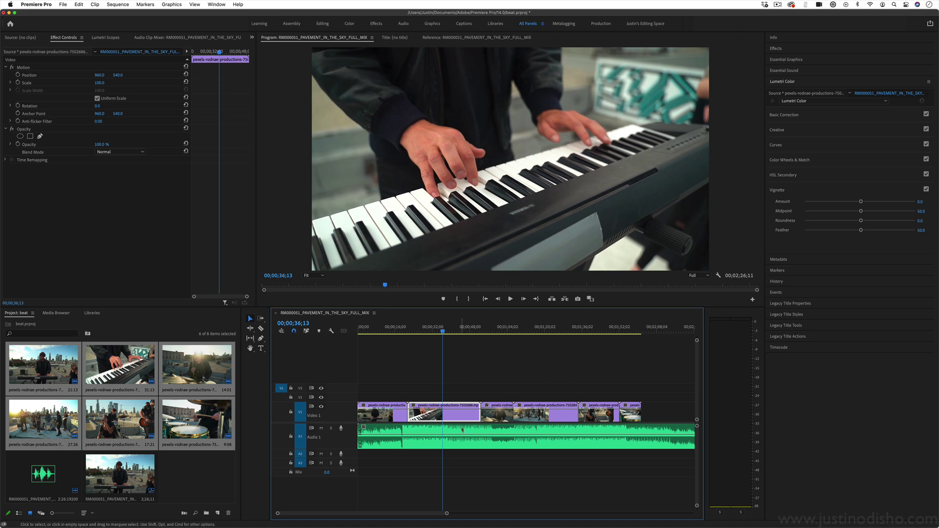
pyautogui.moveTo(673, 389); pyautogui.dragTo(407, 419)
# - Delete the selected clips, leaving only the first clip on V1
pyautogui.press('Delete')
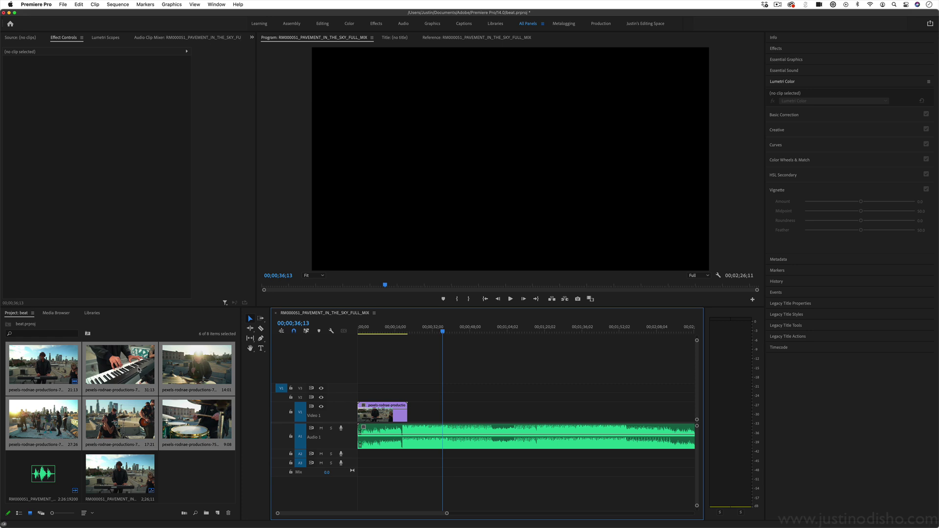
pyautogui.click(209, 476)
pyautogui.moveTo(117, 418); pyautogui.dragTo(430, 414)
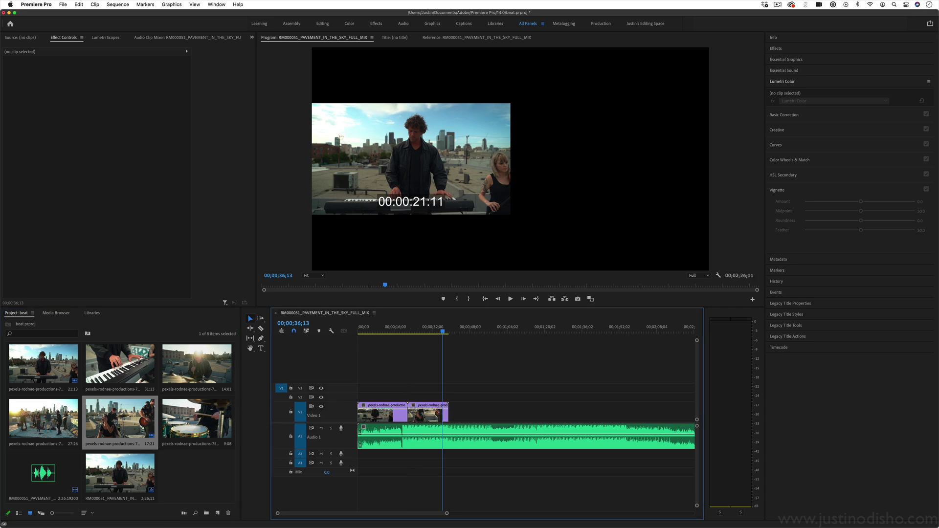
pyautogui.moveTo(120, 364); pyautogui.dragTo(430, 416)
pyautogui.press('cmd+z')
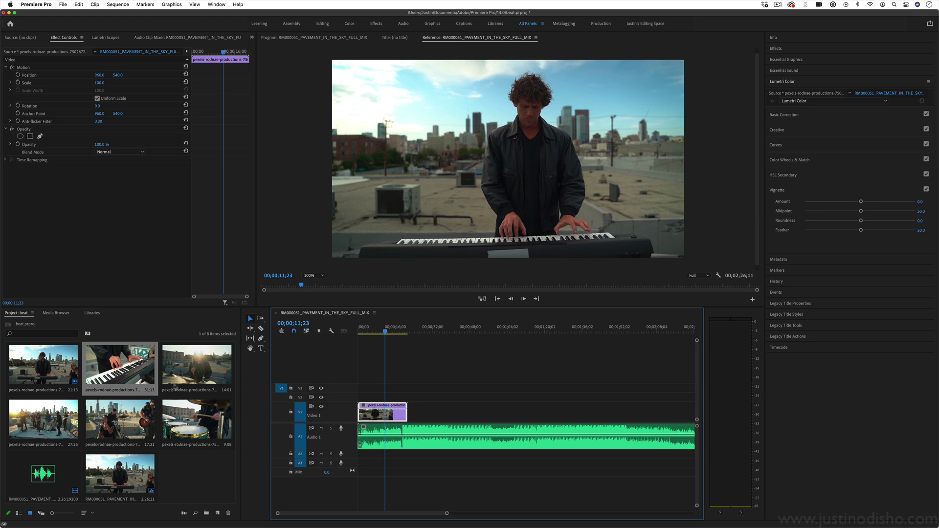
# - Place the 14:01 clip at the track start, followed by the 9:08 drum clip
pyautogui.moveTo(200, 368); pyautogui.dragTo(354, 415)
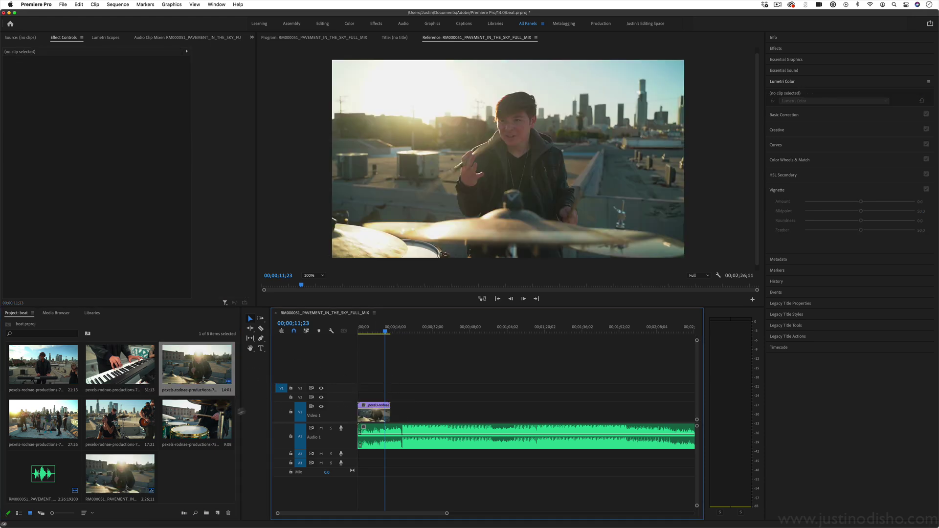
pyautogui.moveTo(195, 418); pyautogui.dragTo(399, 414)
pyautogui.moveTo(385, 331); pyautogui.dragTo(393, 330)
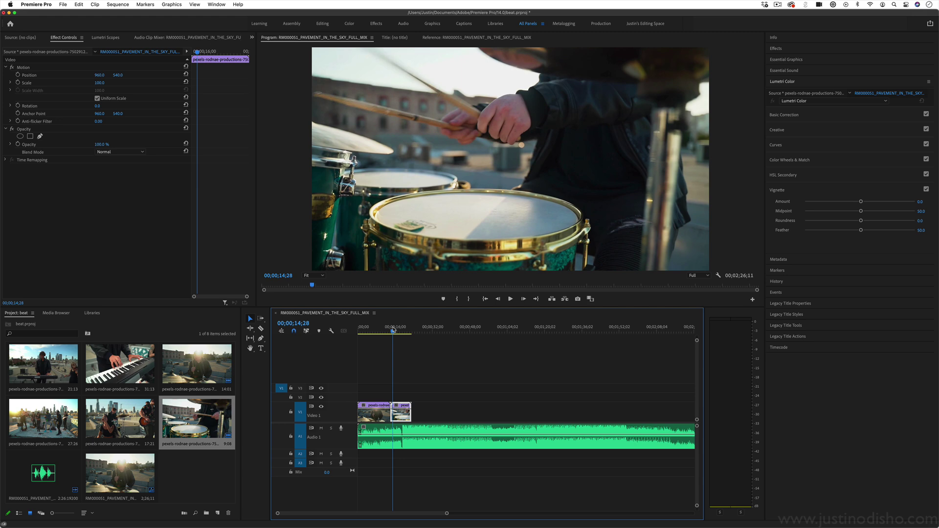
pyautogui.moveTo(446, 513); pyautogui.dragTo(425, 515)
# - Play back from 14;12 to review the cut between the two drummer clips near 18;05
pyautogui.click(387, 327)
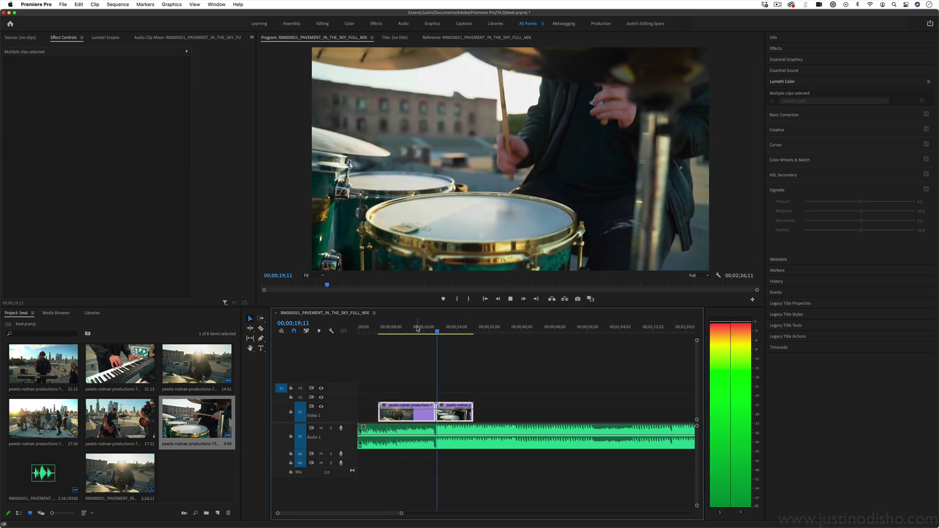
pyautogui.click(417, 330)
pyautogui.press('space')
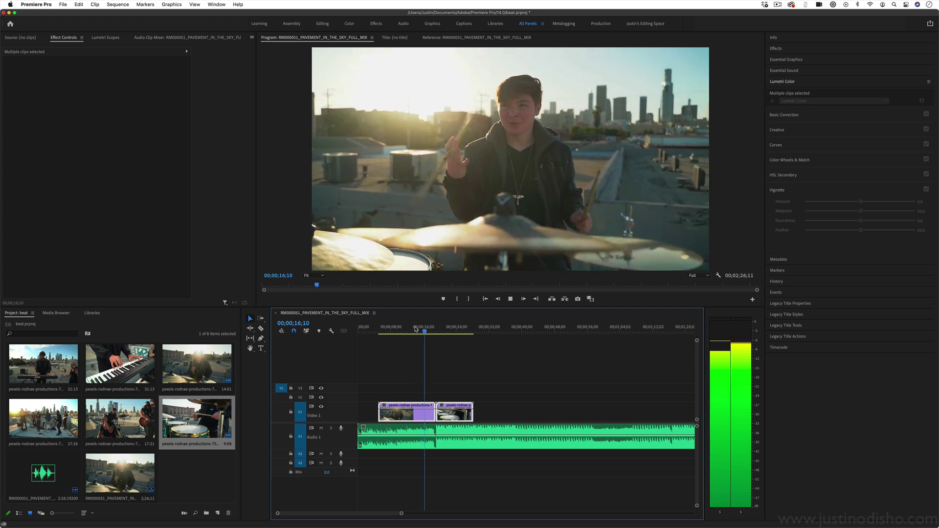
pyautogui.press('space')
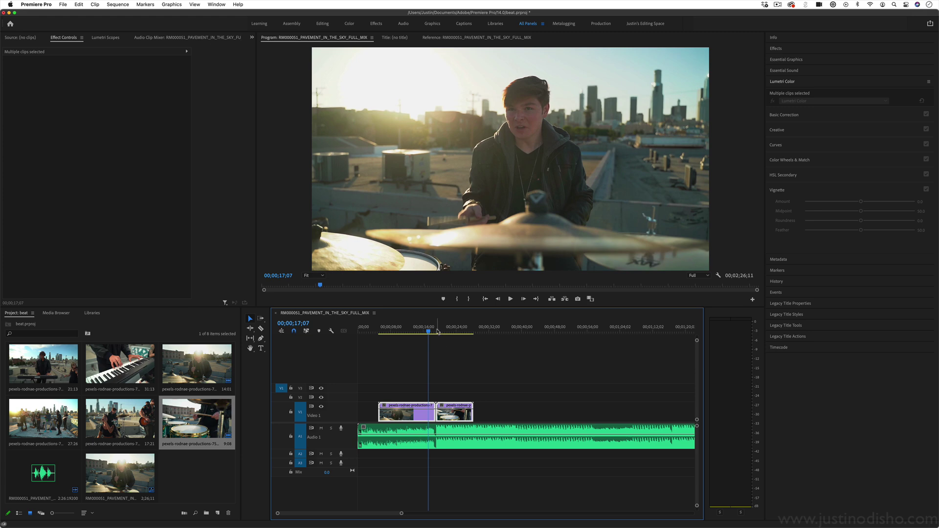
pyautogui.press('space')
pyautogui.press('space')
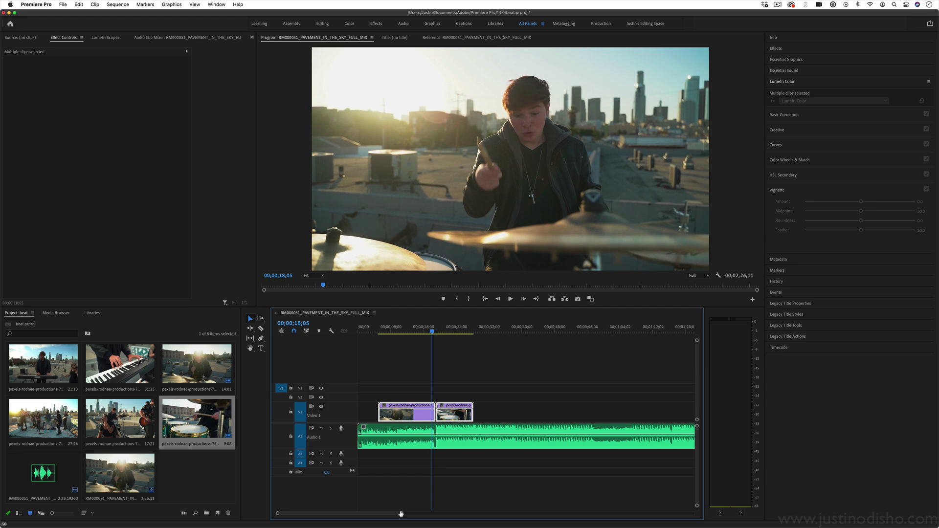
pyautogui.moveTo(401, 514); pyautogui.dragTo(356, 513)
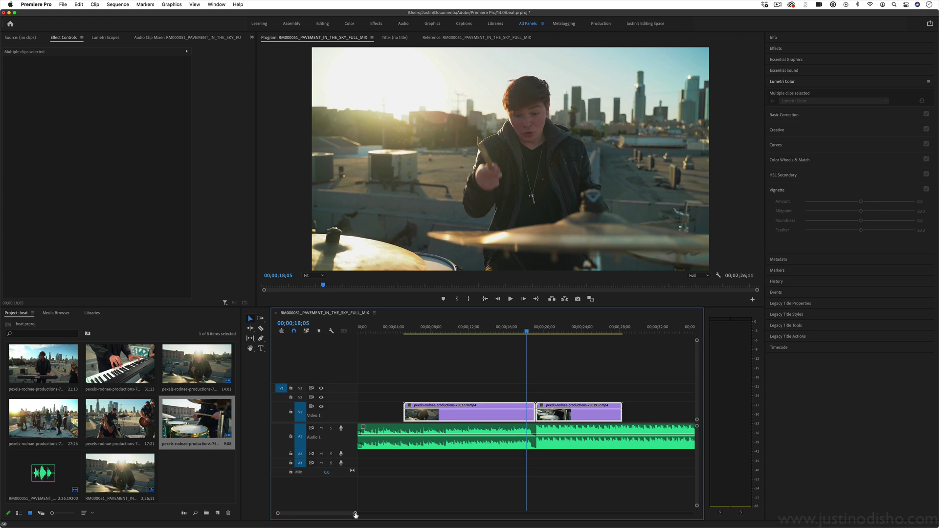
# - Zoom in on the cut and shift the second drum clip four frames earlier
pyautogui.press('=')
pyautogui.press('=')
pyautogui.press('=')
pyautogui.click(546, 331)
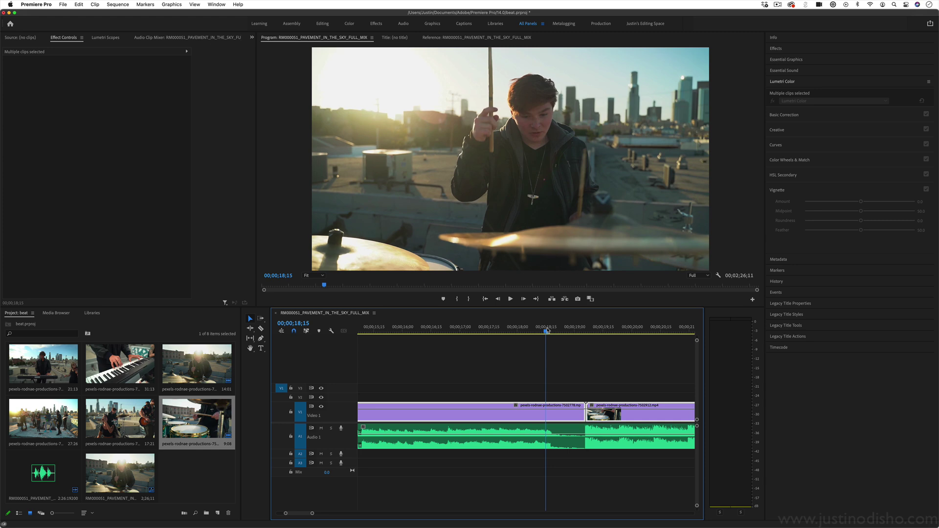
pyautogui.moveTo(312, 514); pyautogui.dragTo(318, 514)
pyautogui.moveTo(595, 417); pyautogui.dragTo(588, 419)
pyautogui.press('space')
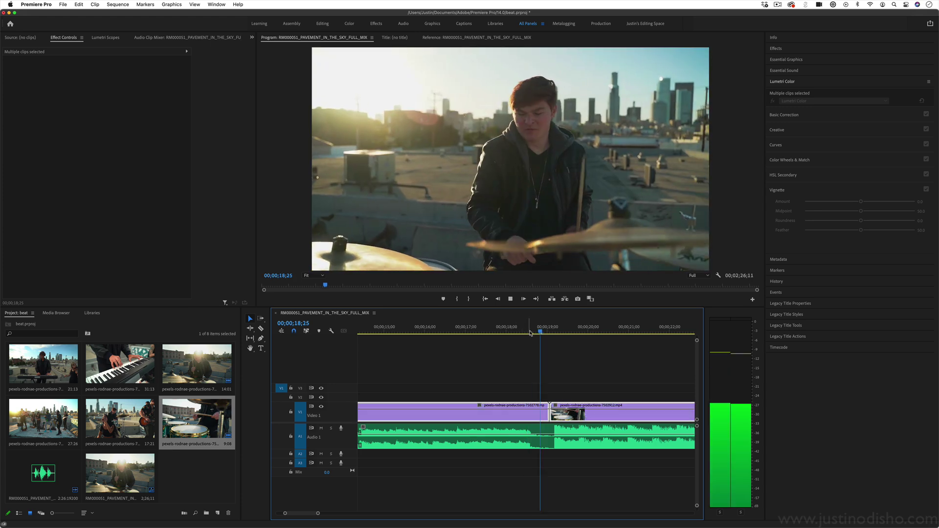
pyautogui.press('space')
pyautogui.moveTo(582, 408); pyautogui.dragTo(581, 407)
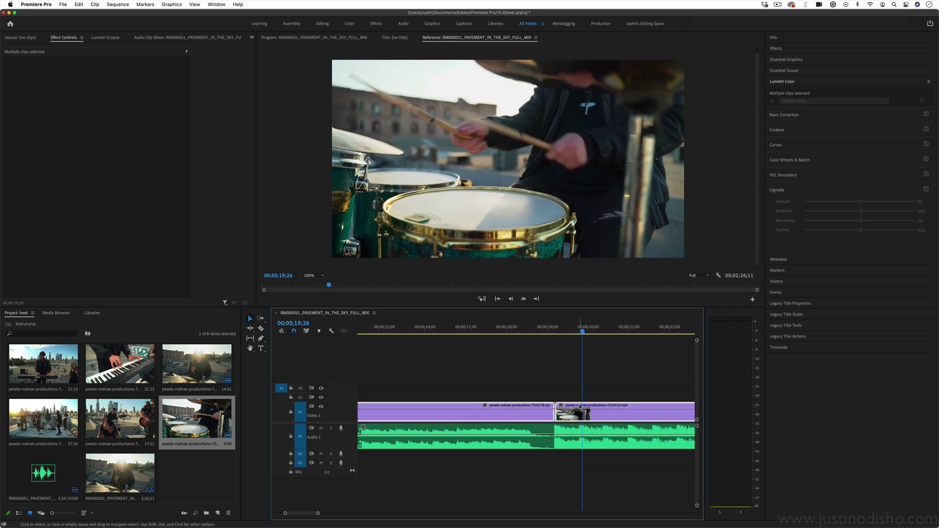
# - Play across the edit from 18;28 to confirm the cut lands on the beat
pyautogui.moveTo(558, 327); pyautogui.dragTo(554, 326)
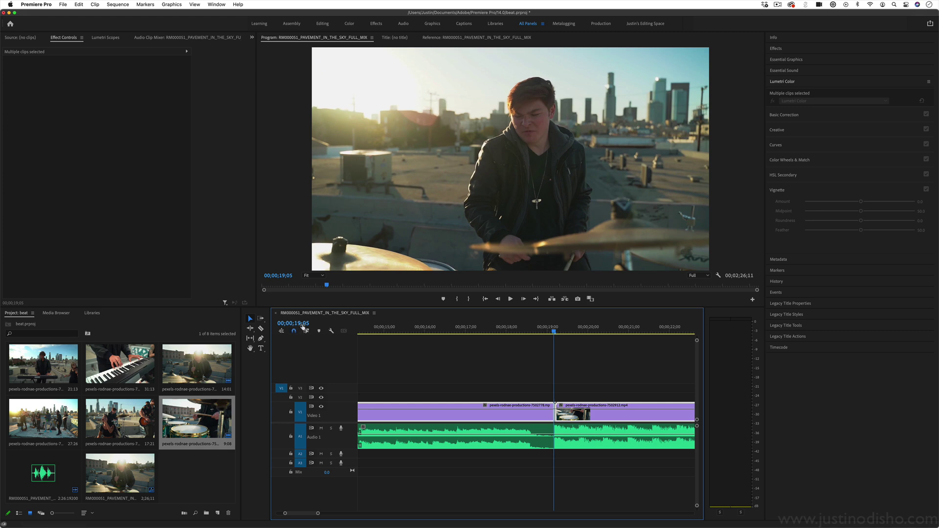
pyautogui.press('-')
pyautogui.press('-')
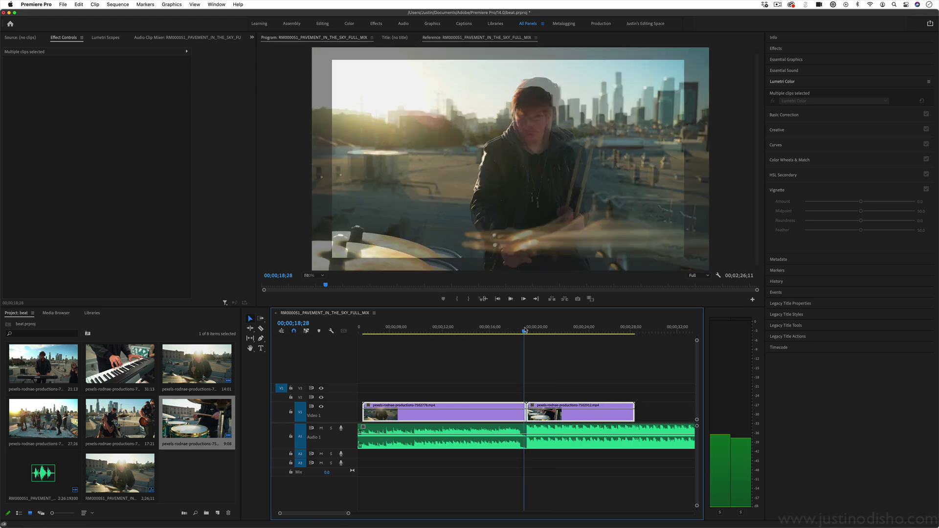
pyautogui.click(525, 328)
pyautogui.press('space')
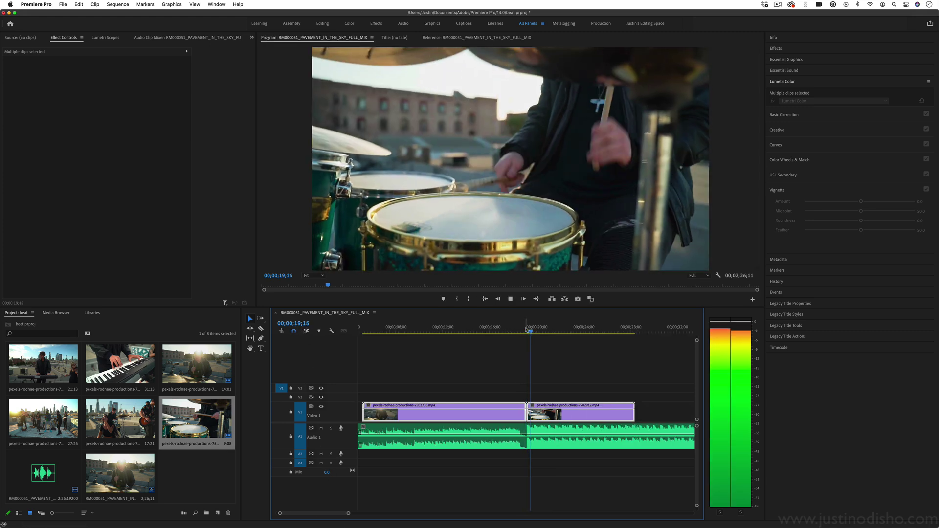
pyautogui.press('space')
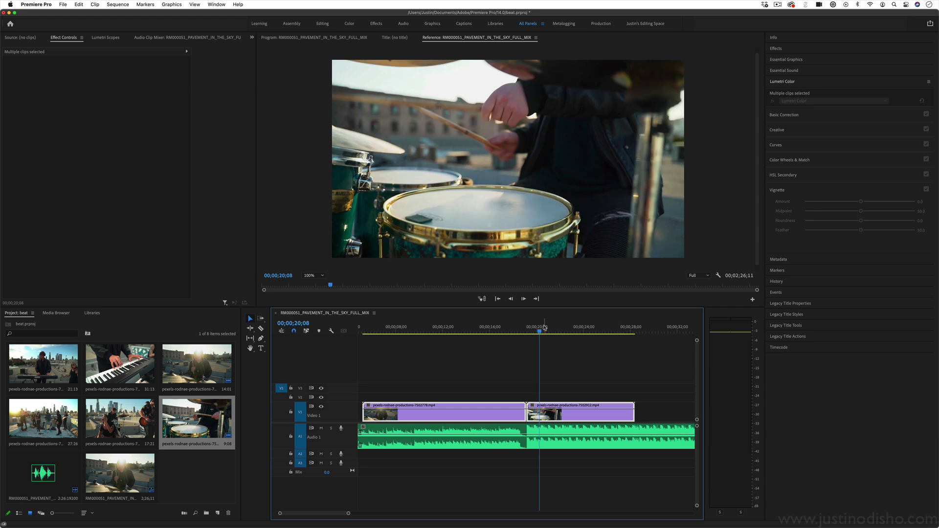
pyautogui.click(544, 327)
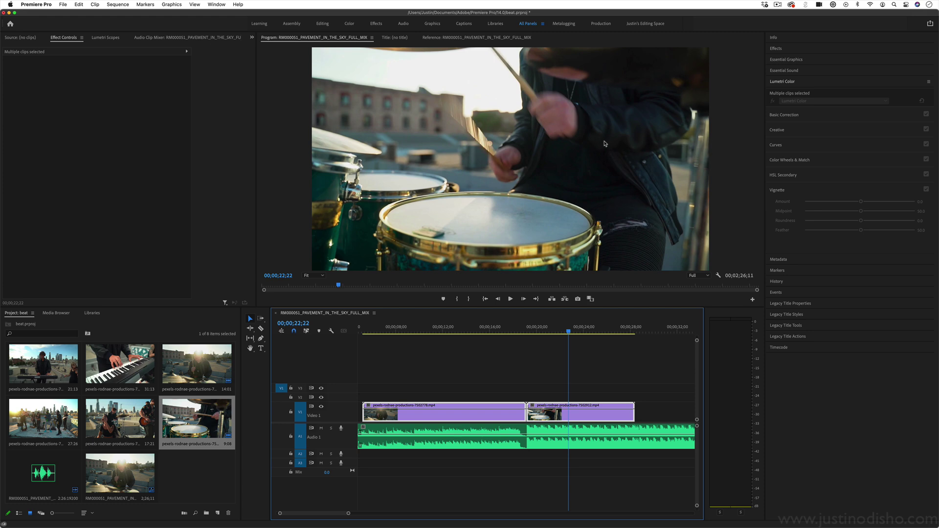
# - Save the project with Cmd+S and preview a moment of the sequence
pyautogui.press('cmd+s')
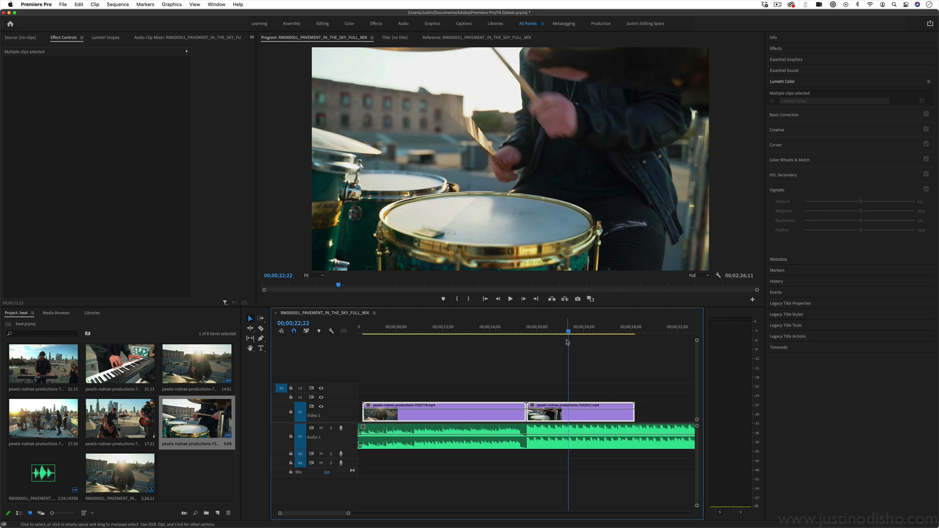
pyautogui.press('space')
pyautogui.press('space')
# - Zoom the timeline out and preview the sequence from around the one-minute mark
pyautogui.click(587, 433)
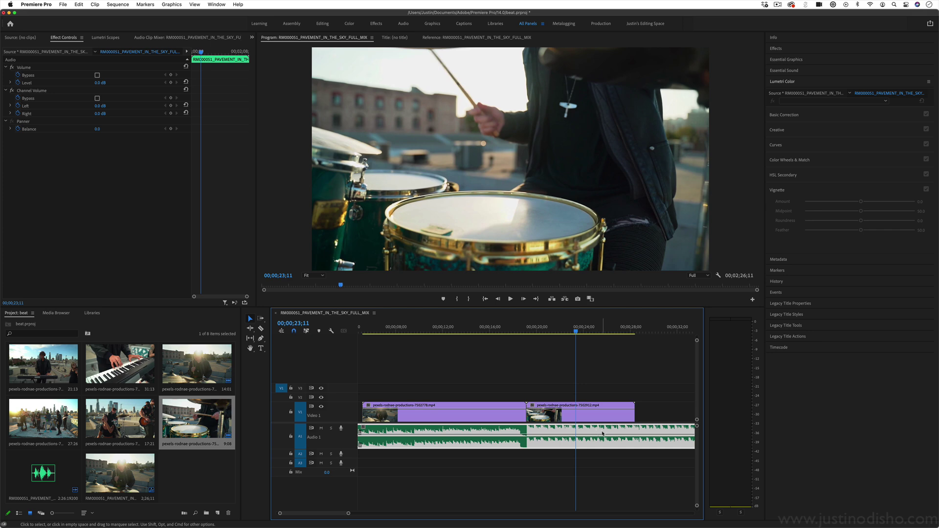
pyautogui.moveTo(348, 514); pyautogui.dragTo(466, 514)
pyautogui.click(475, 329)
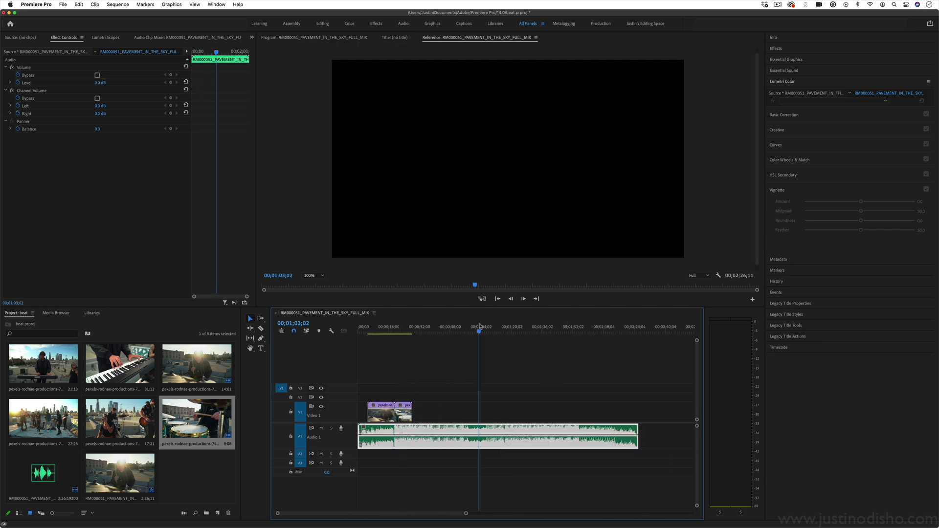
pyautogui.press('space')
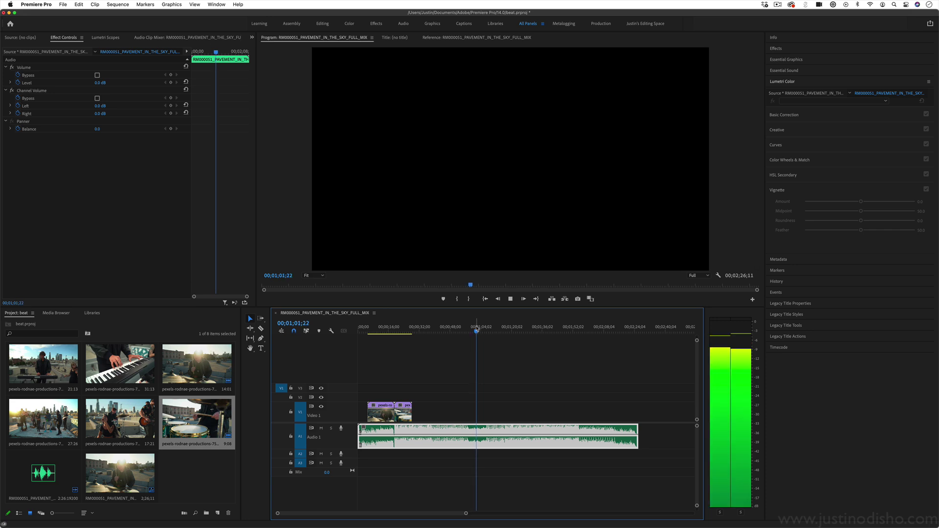
pyautogui.press('space')
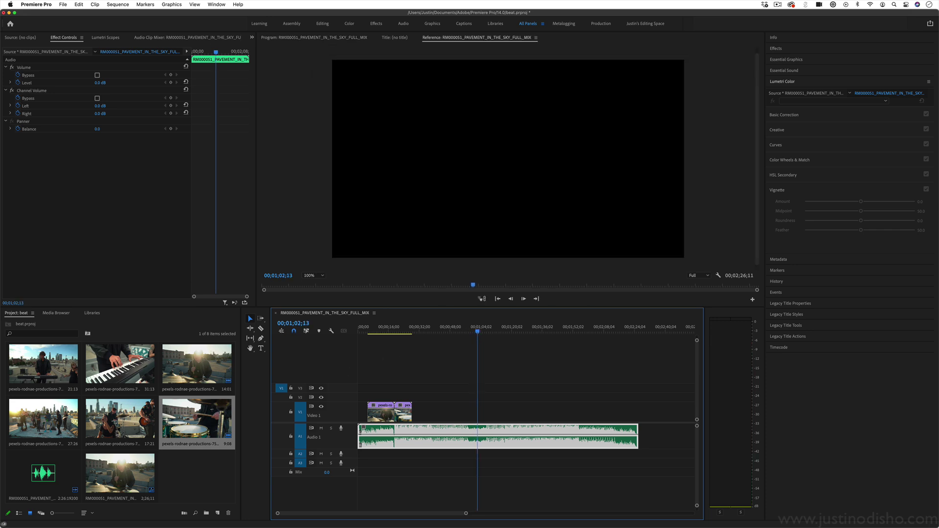
# - Place the singer-and-band clip on Video 1 at about 00;01;02 and play it back
pyautogui.click(119, 433)
pyautogui.moveTo(118, 433); pyautogui.dragTo(482, 413)
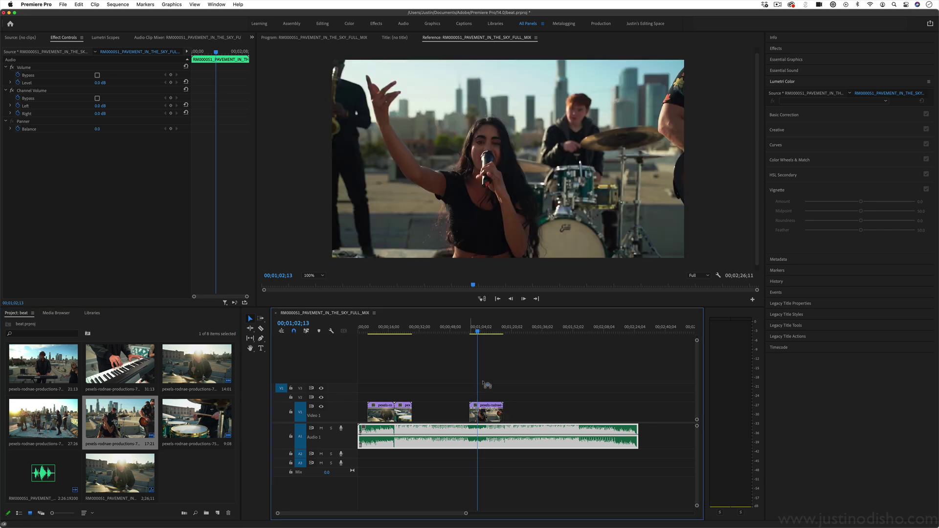
pyautogui.press('space')
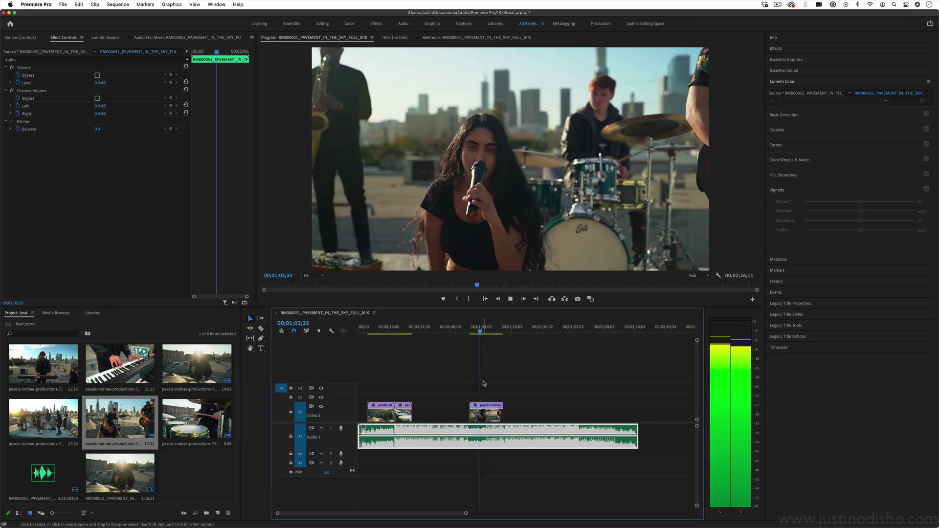
pyautogui.press('space')
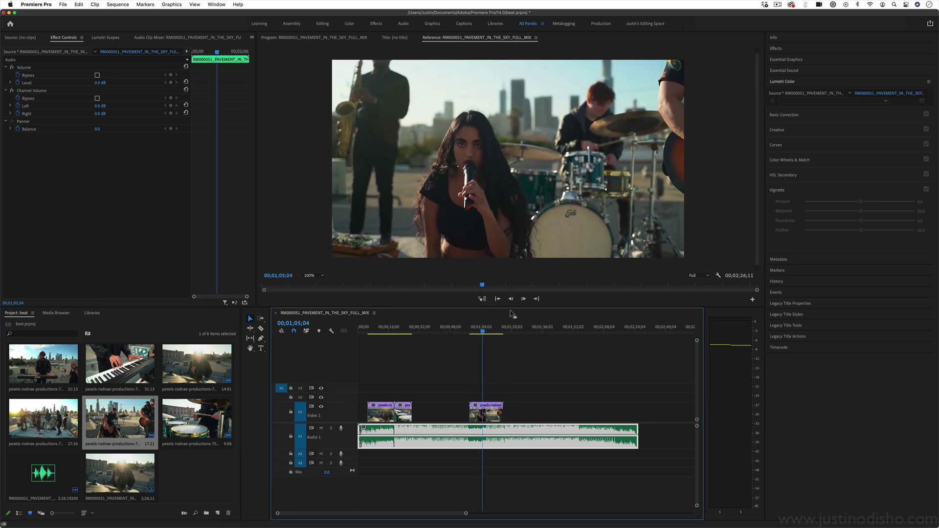
pyautogui.click(528, 327)
pyautogui.moveTo(534, 327); pyautogui.dragTo(555, 327)
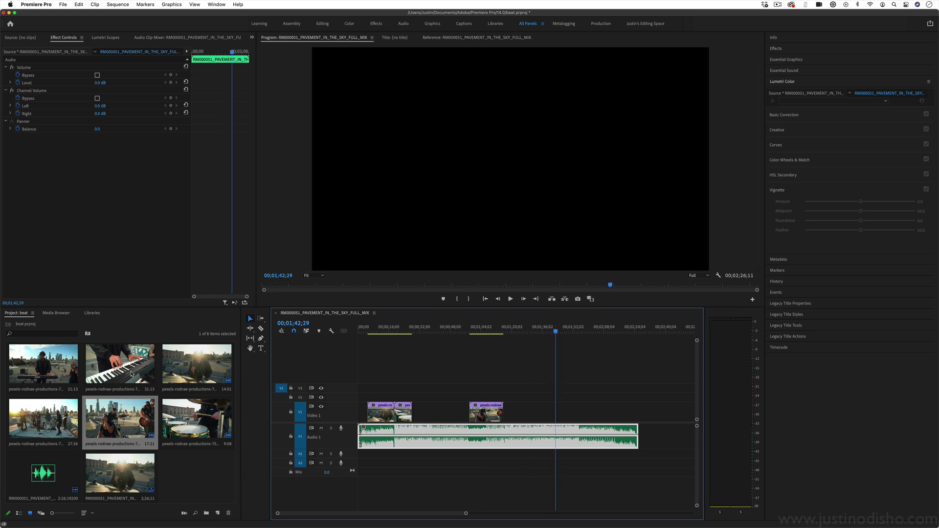
pyautogui.click(400, 327)
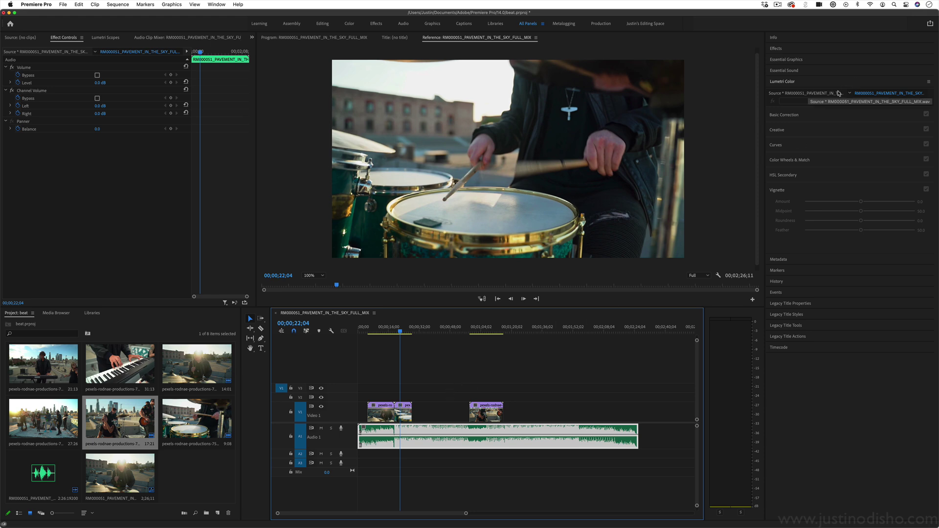
# - Search the effects for 'tint' and apply Tint to the drum close-up clip
pyautogui.click(796, 49)
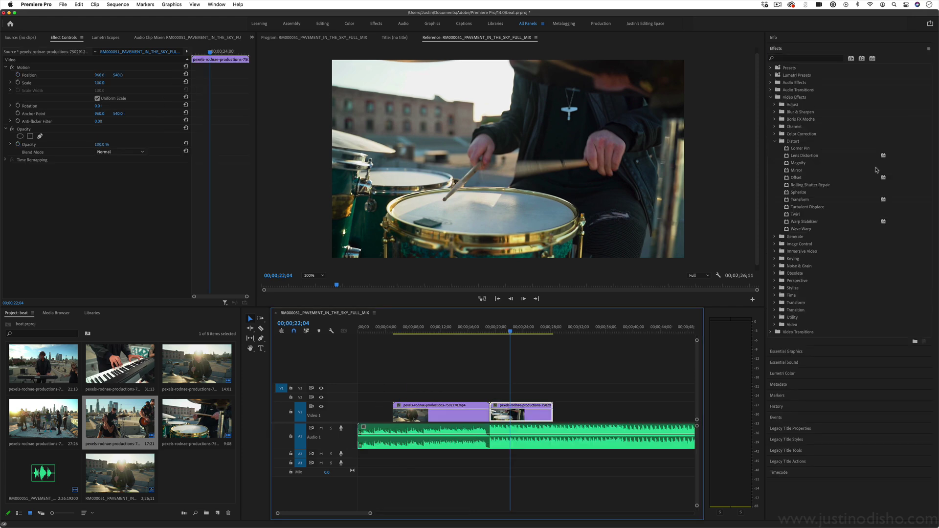
pyautogui.click(787, 59)
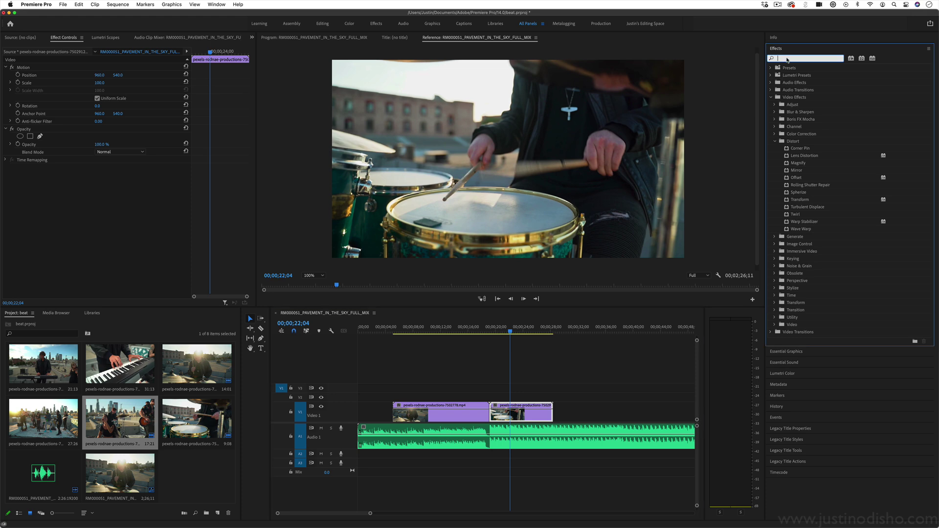
pyautogui.write('tint')
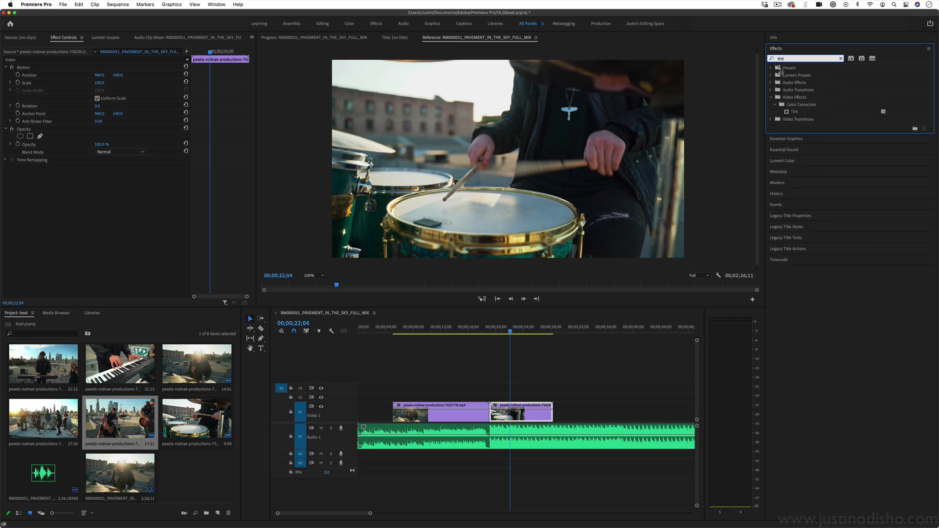
pyautogui.moveTo(796, 115); pyautogui.dragTo(520, 414)
# - Set Tint's Map Black To pure red FF0000 and Map White To near-black
pyautogui.click(99, 183)
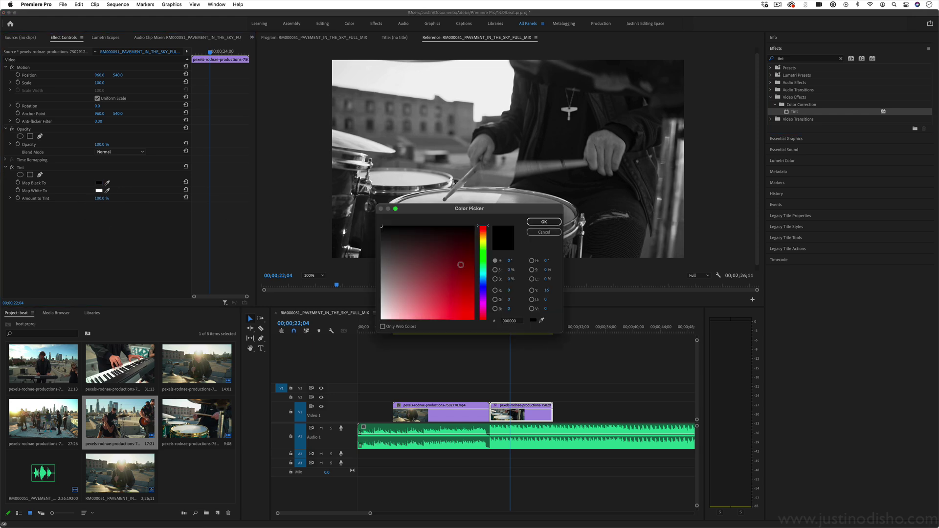
pyautogui.click(474, 318)
pyautogui.click(546, 224)
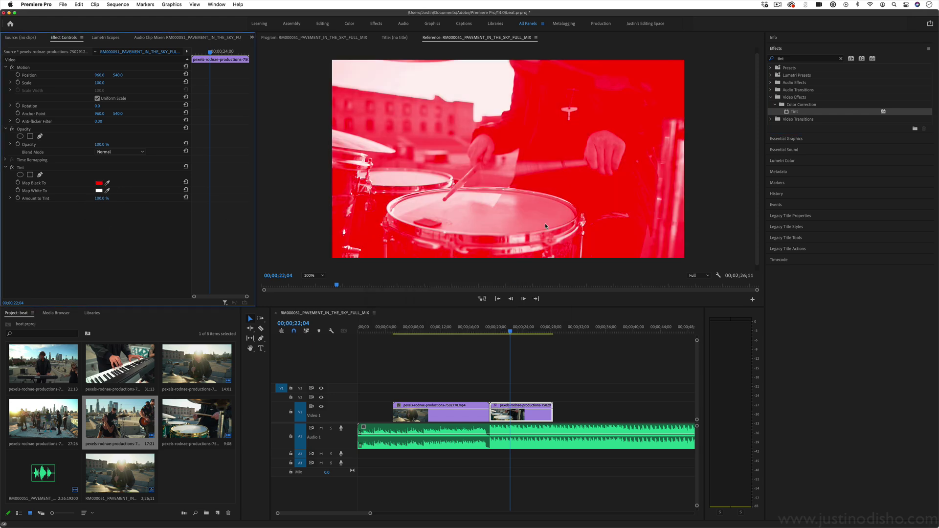
pyautogui.click(99, 190)
pyautogui.click(471, 248)
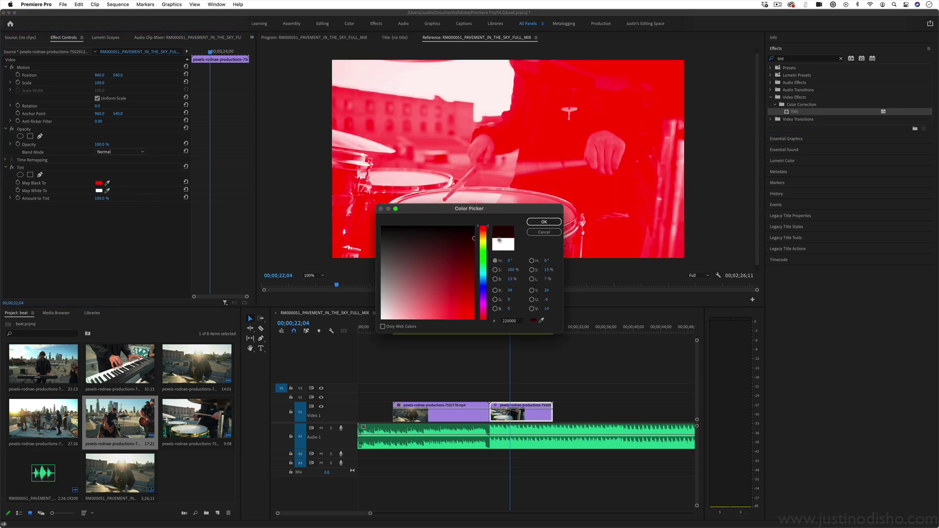
pyautogui.click(544, 222)
pyautogui.moveTo(509, 331); pyautogui.dragTo(492, 333)
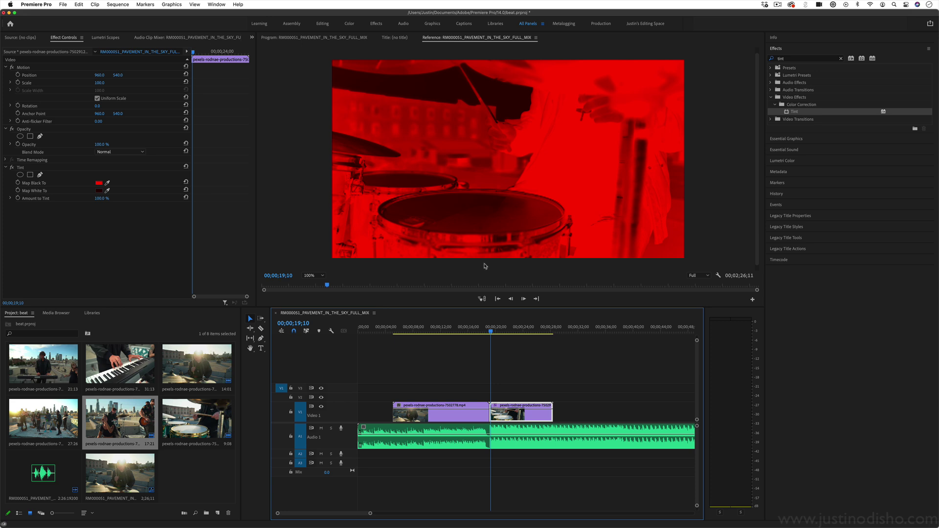
# - Keyframe Amount to Tint from 100% down to 0% and play back the fading red flash
pyautogui.click(18, 198)
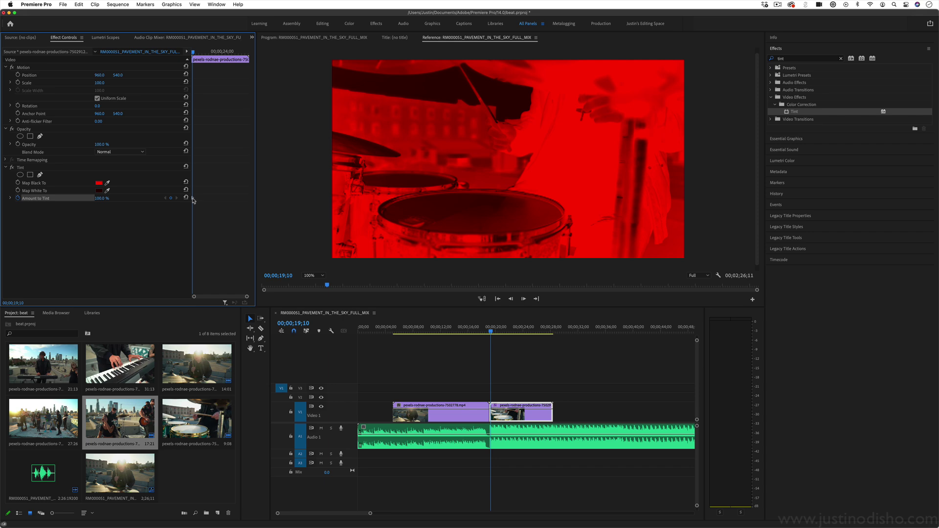
pyautogui.press('space')
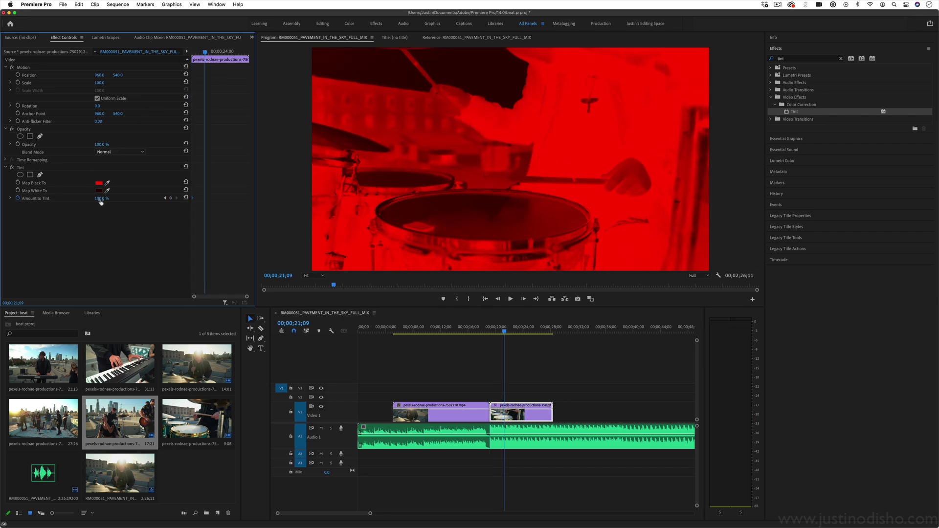
pyautogui.moveTo(100, 200); pyautogui.dragTo(59, 200)
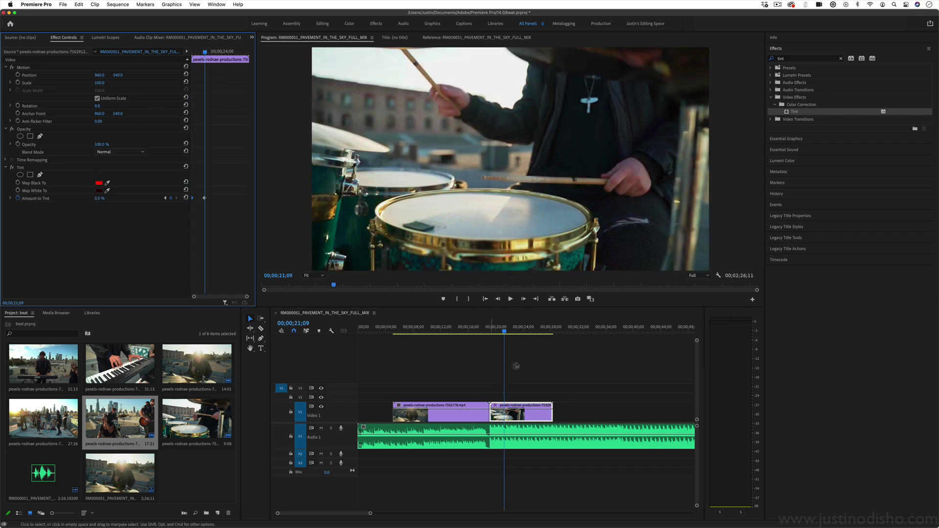
pyautogui.click(489, 332)
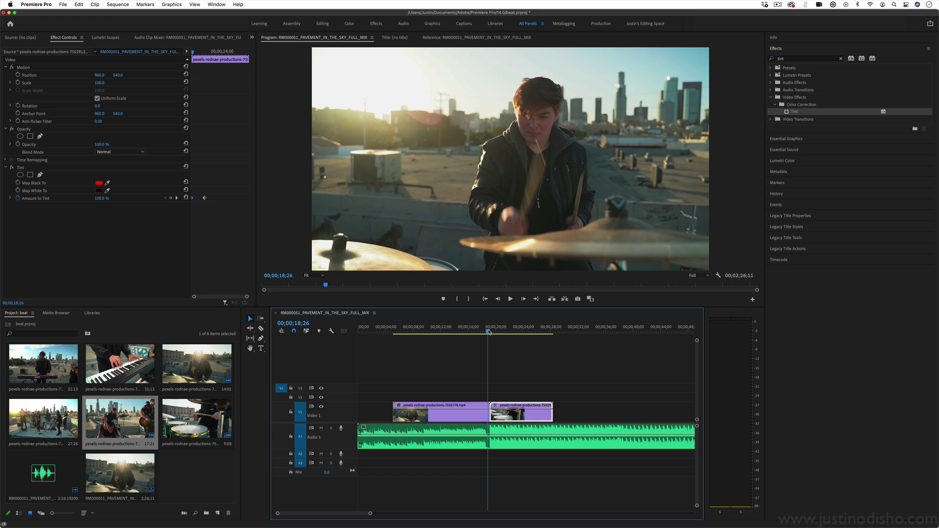
pyautogui.press('space')
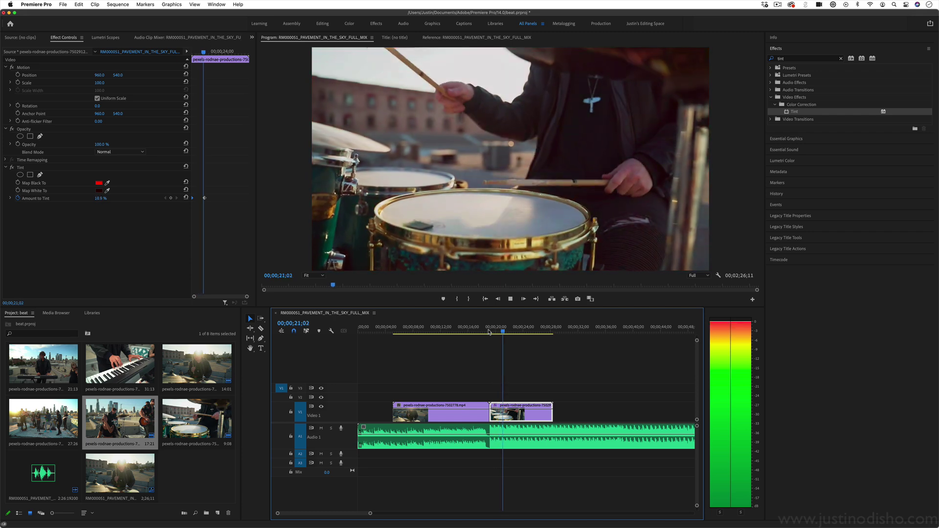
pyautogui.press('space')
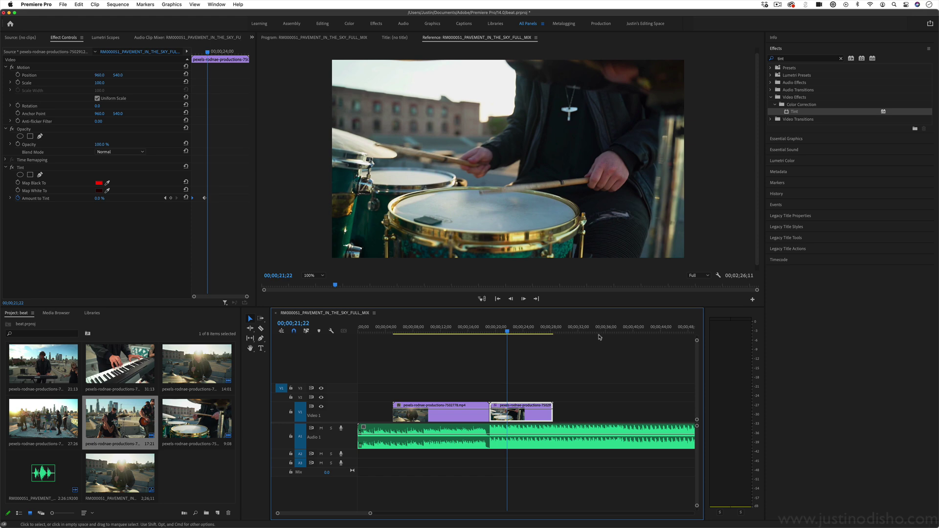
# - Drop the wide rooftop band shot onto Video 1 right after the singer clip
pyautogui.moveTo(370, 513); pyautogui.dragTo(428, 512)
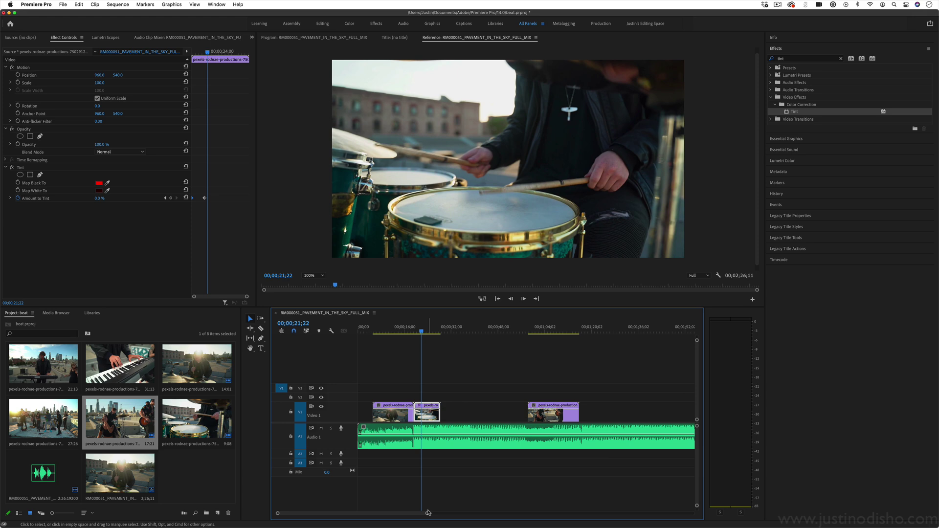
pyautogui.click(550, 331)
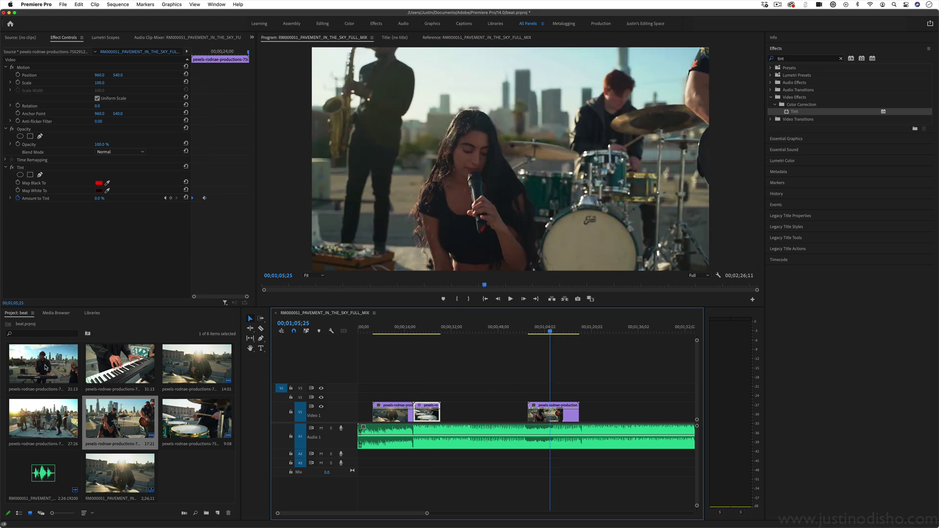
pyautogui.moveTo(43, 418); pyautogui.dragTo(587, 415)
# - Play from the start of the wide band clip to check the new cut
pyautogui.click(595, 328)
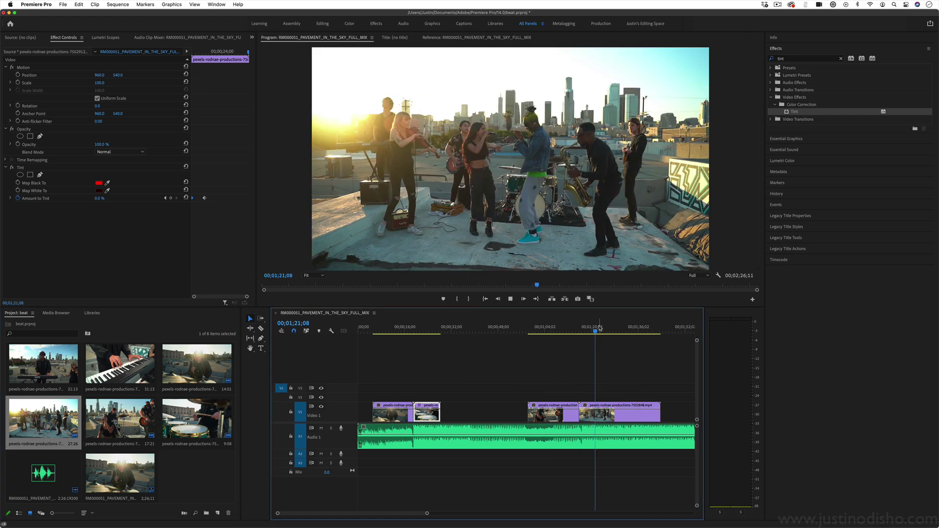
pyautogui.press('space')
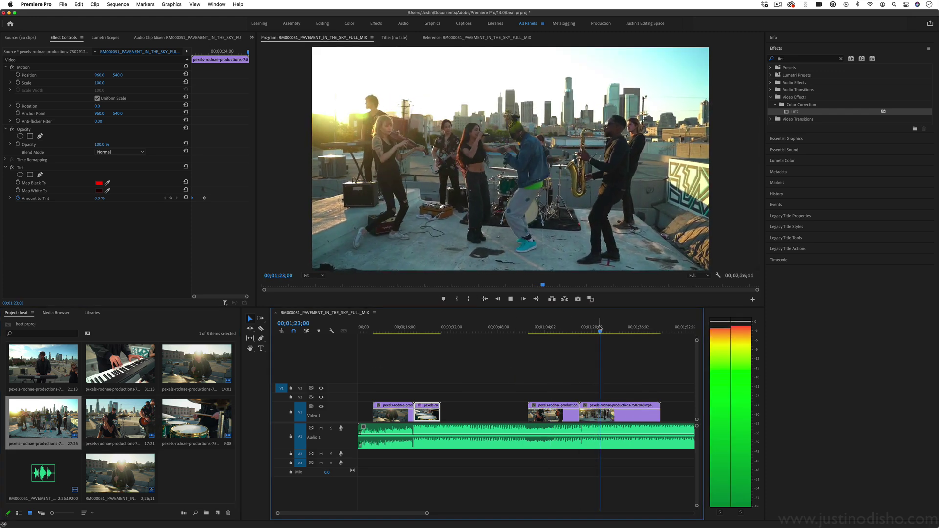
pyautogui.press('space')
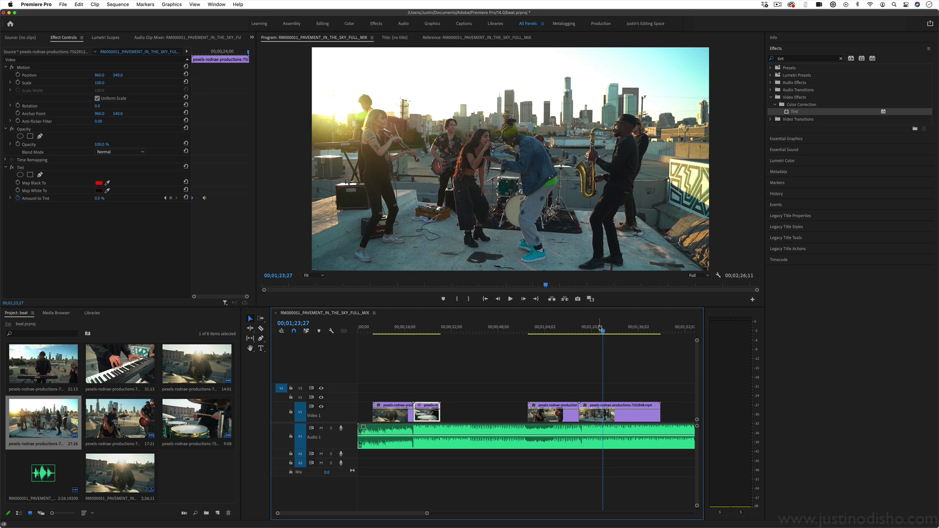
pyautogui.press('space')
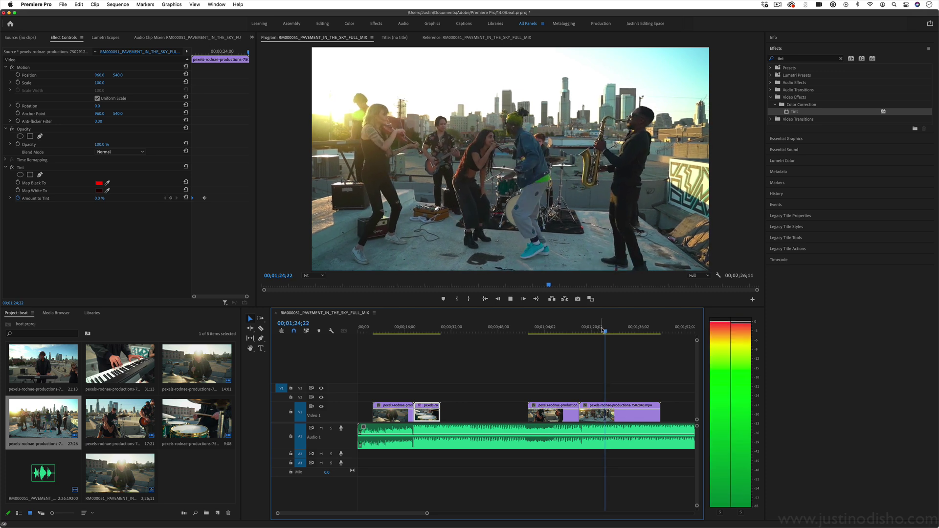
pyautogui.click(477, 38)
pyautogui.hscroll(5, 556, 377)
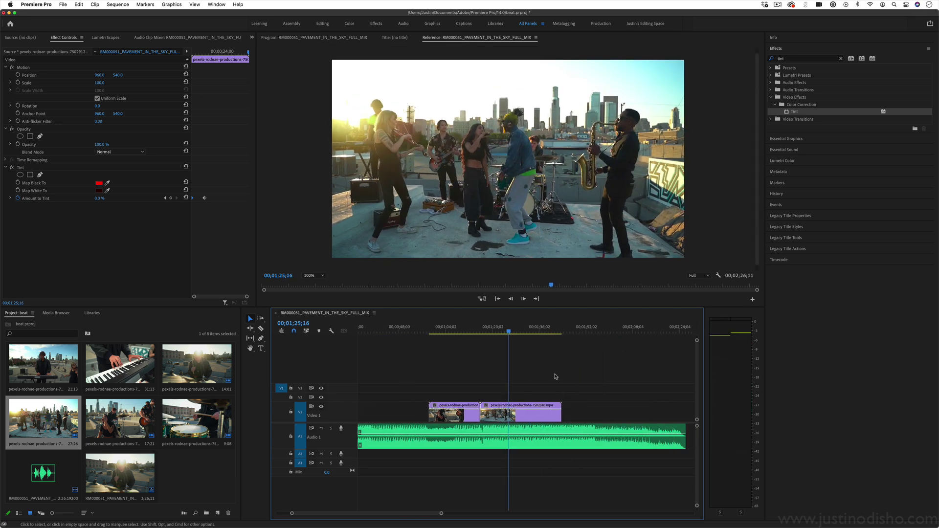
# - Select the A1 music clip, clear the 'tint' search, and expand Audio Effects > Reverb
pyautogui.press('-')
pyautogui.click(582, 367)
pyautogui.click(525, 429)
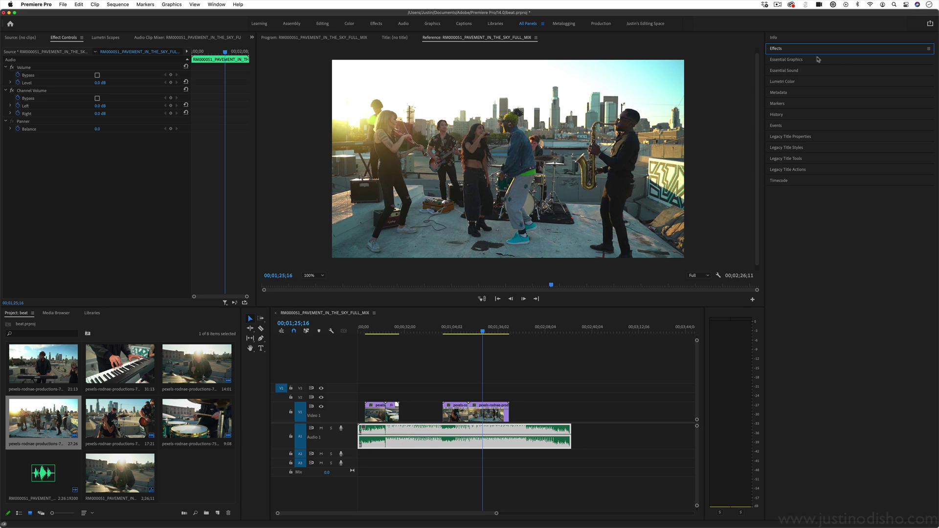
pyautogui.click(814, 51)
pyautogui.click(792, 83)
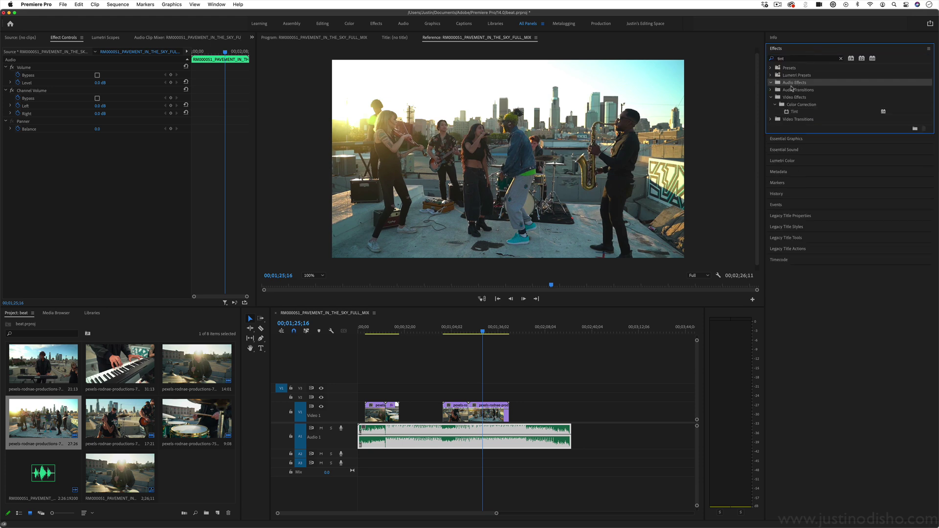
pyautogui.click(842, 58)
pyautogui.click(772, 83)
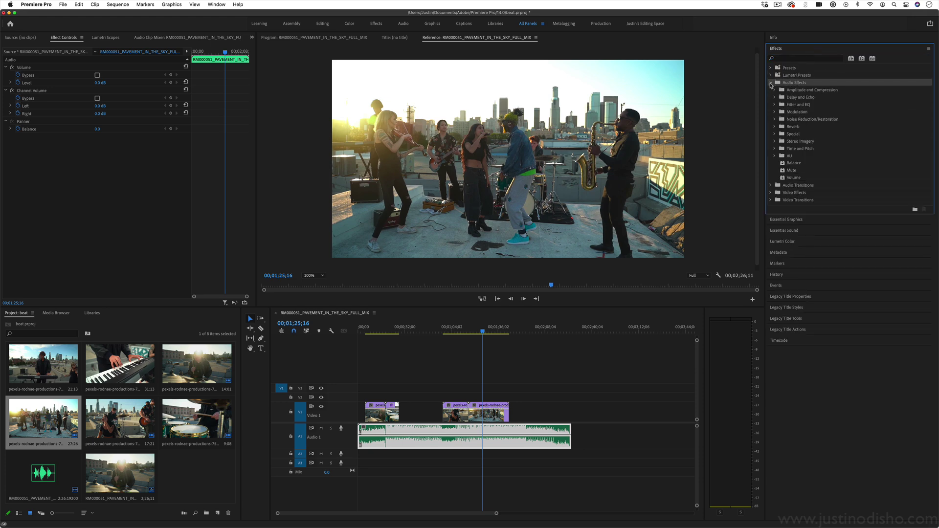
pyautogui.click(775, 126)
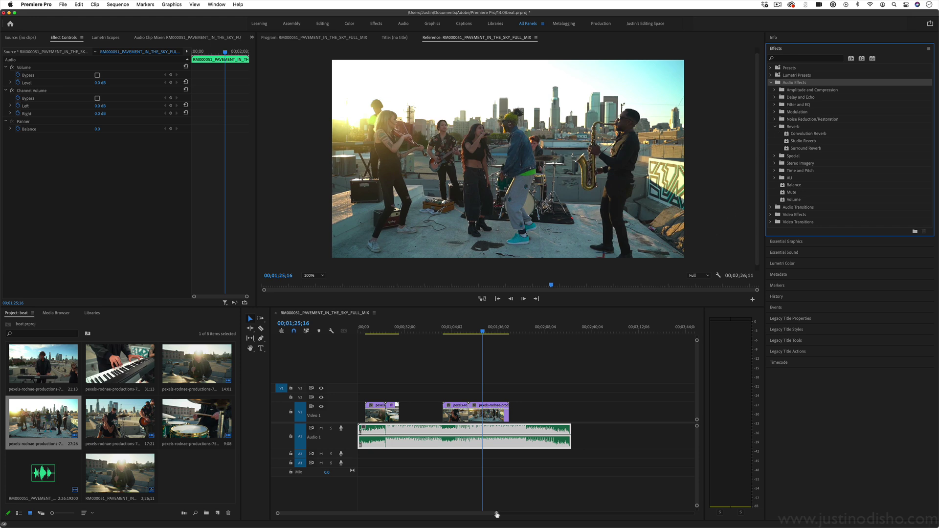
# - Add a default Constant Power fade at the music clip's end and preview it
pyautogui.moveTo(497, 514); pyautogui.dragTo(474, 513)
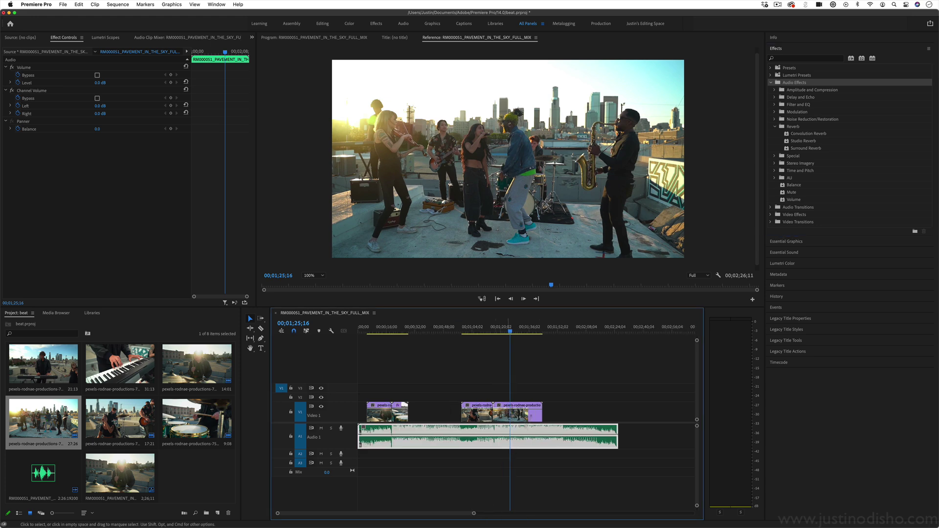
pyautogui.click(573, 457)
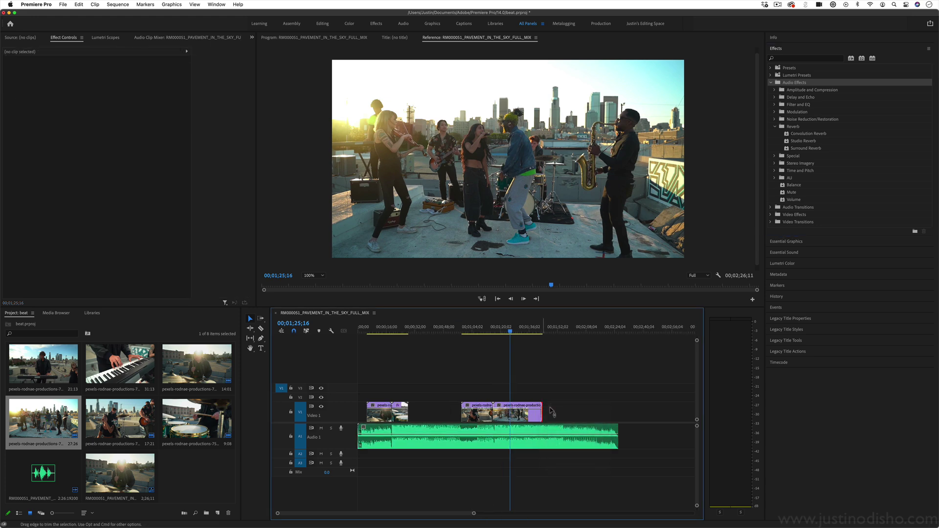
pyautogui.click(542, 329)
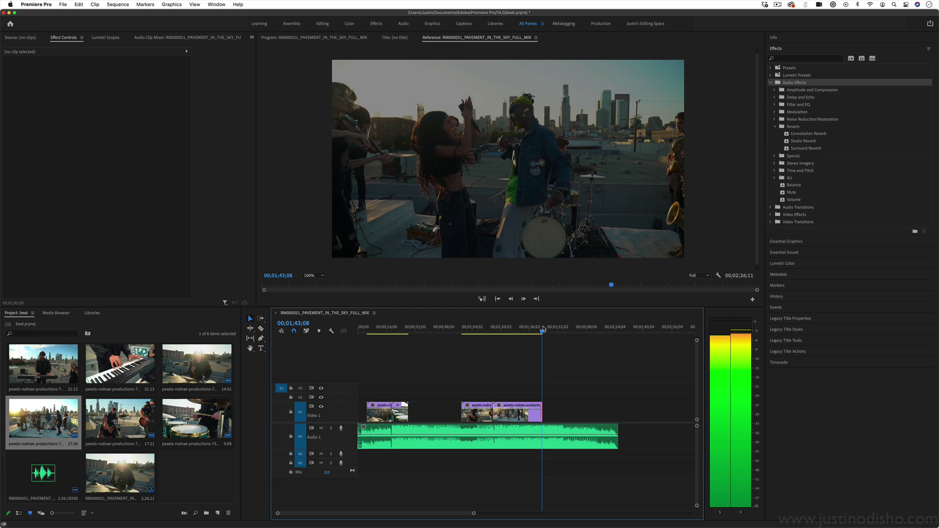
pyautogui.rightClick(617, 430)
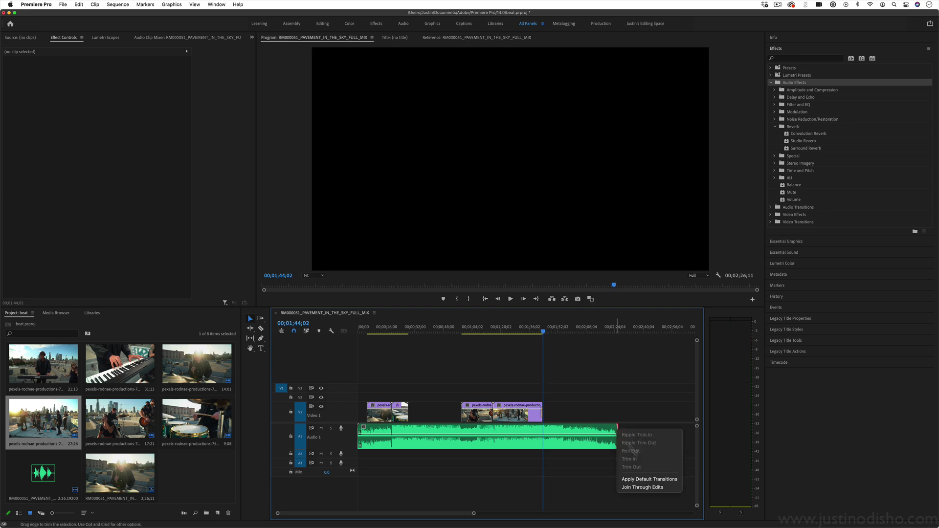
pyautogui.click(663, 480)
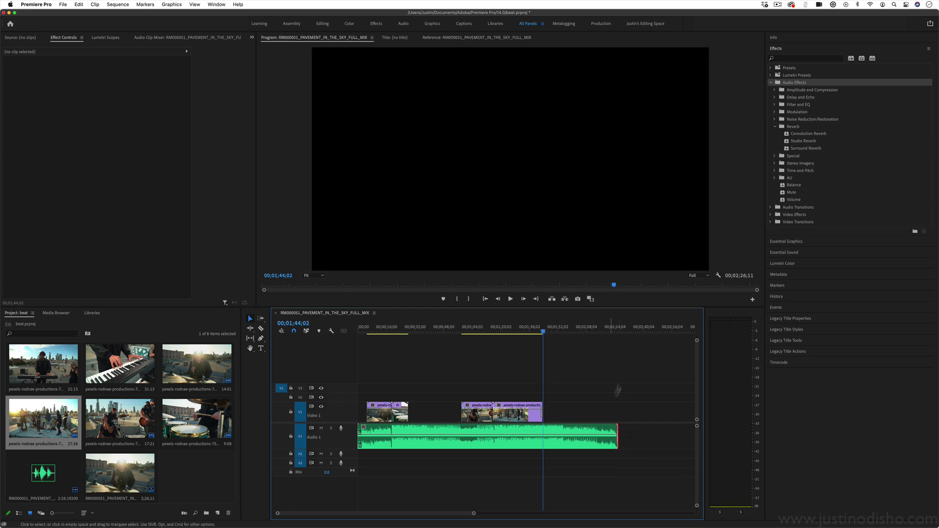
pyautogui.click(618, 329)
pyautogui.press('=')
pyautogui.press('=')
pyautogui.press('=')
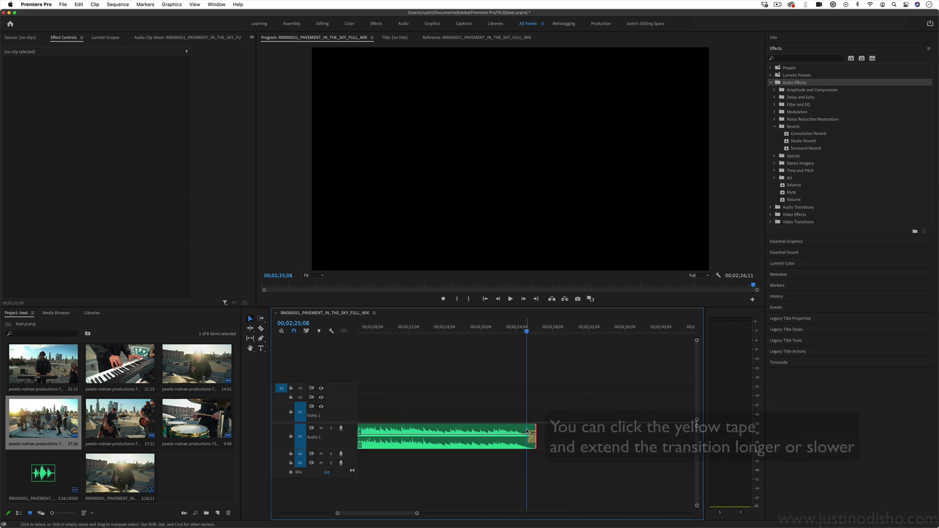
pyautogui.click(532, 437)
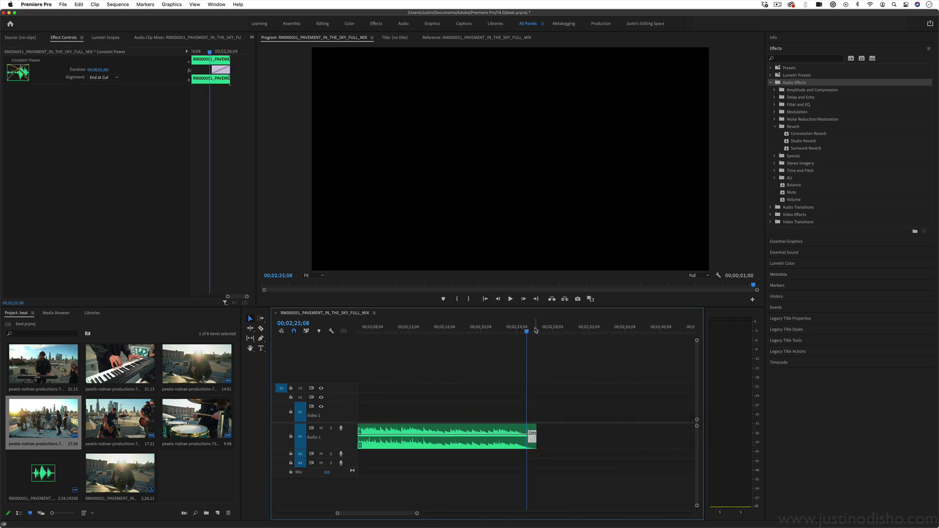
pyautogui.press('j')
pyautogui.press('k')
# - Trim about 12 seconds off the music's end, trim its start, and fade both edges
pyautogui.moveTo(417, 513); pyautogui.dragTo(488, 510)
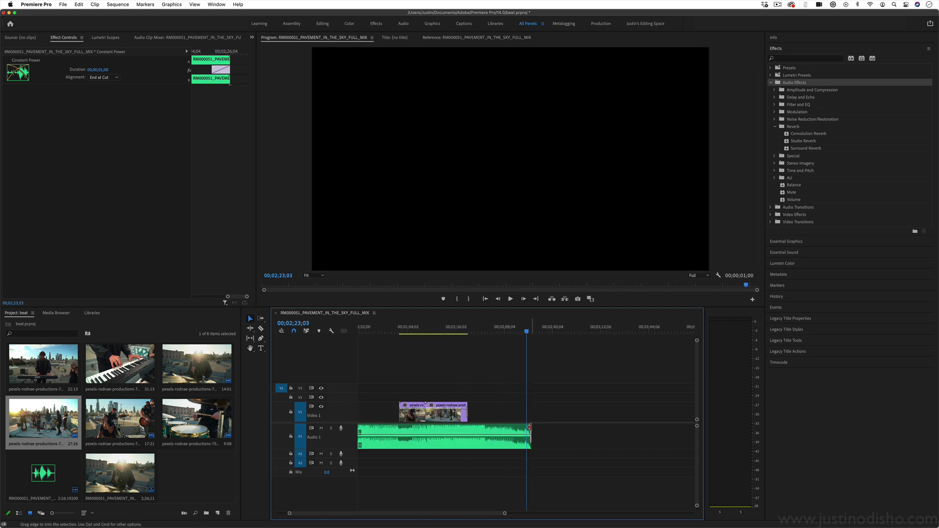
pyautogui.moveTo(529, 427); pyautogui.dragTo(485, 427)
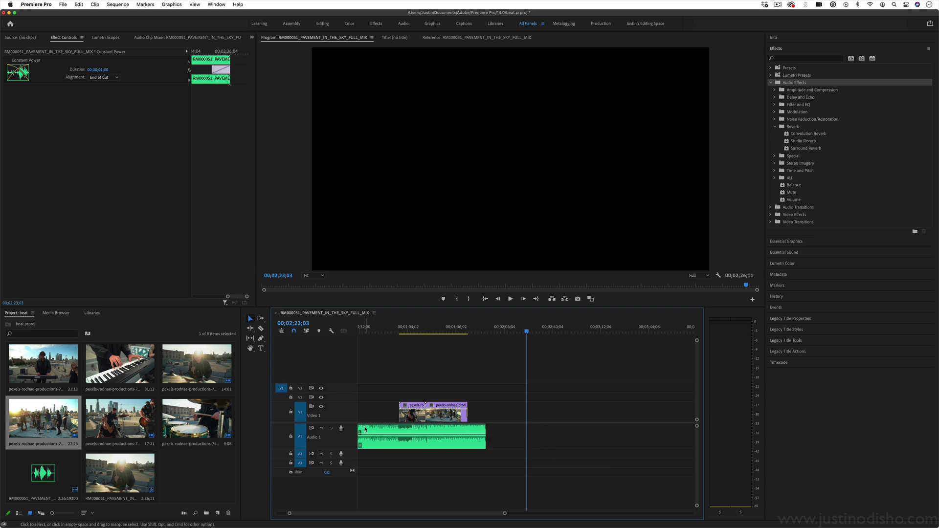
pyautogui.scroll(3, 371, 431)
pyautogui.moveTo(360, 428); pyautogui.dragTo(446, 427)
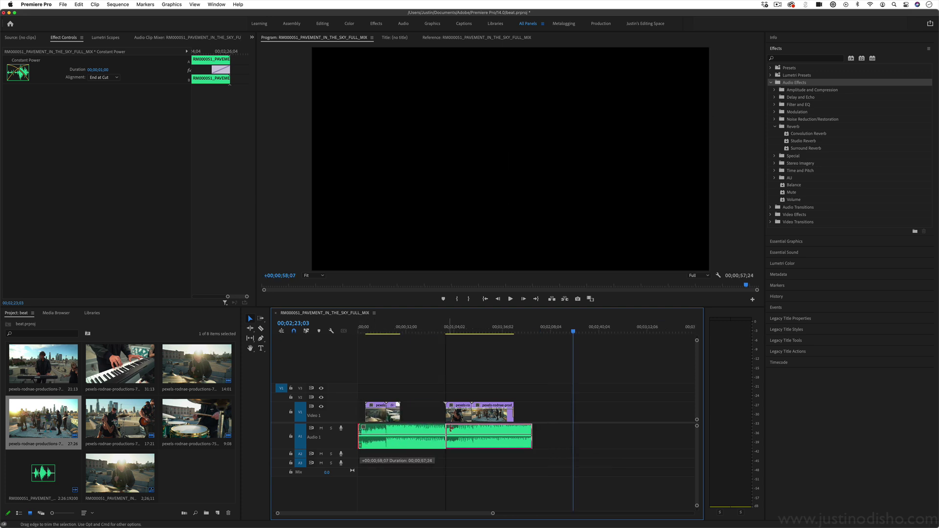
pyautogui.rightClick(448, 428)
pyautogui.click(473, 478)
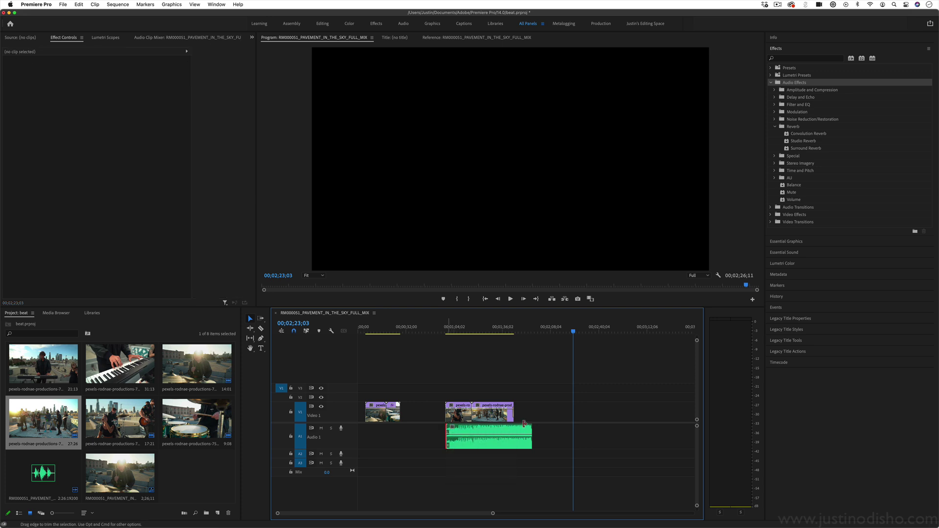
pyautogui.rightClick(532, 429)
pyautogui.click(544, 480)
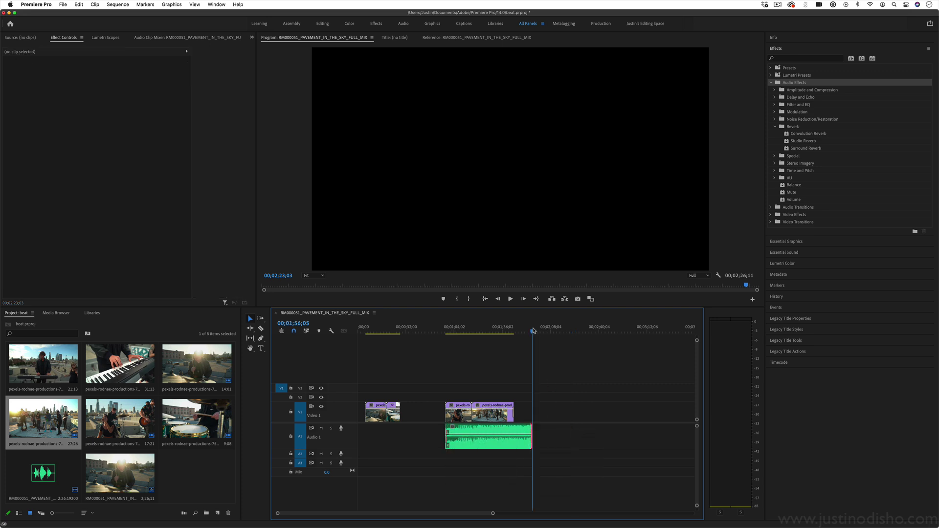
# - Play the ending to check the fade-out, then shave four frames off the music's end
pyautogui.moveTo(533, 331); pyautogui.dragTo(532, 331)
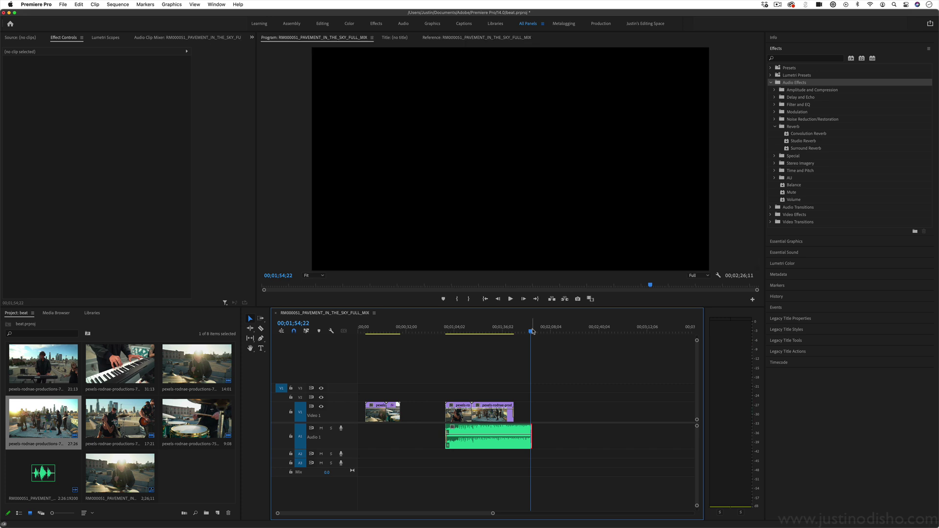
pyautogui.press('space')
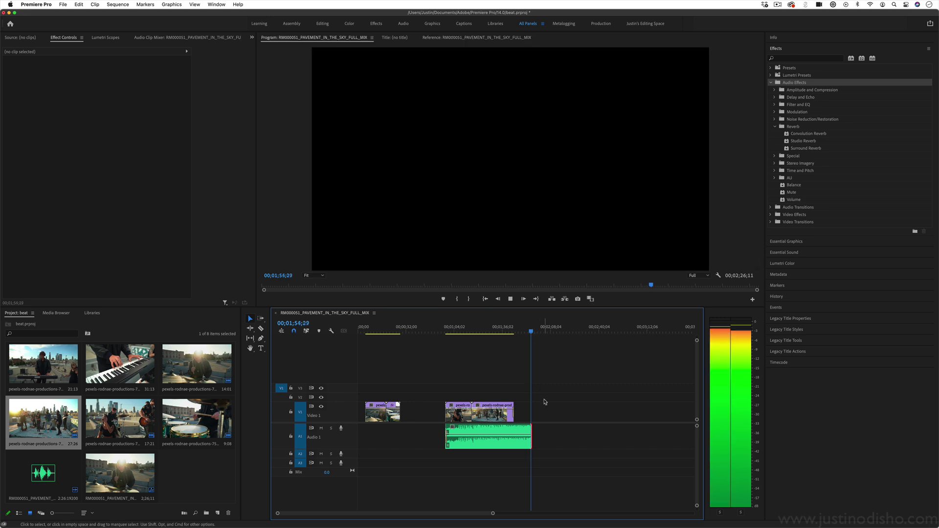
pyautogui.press('space')
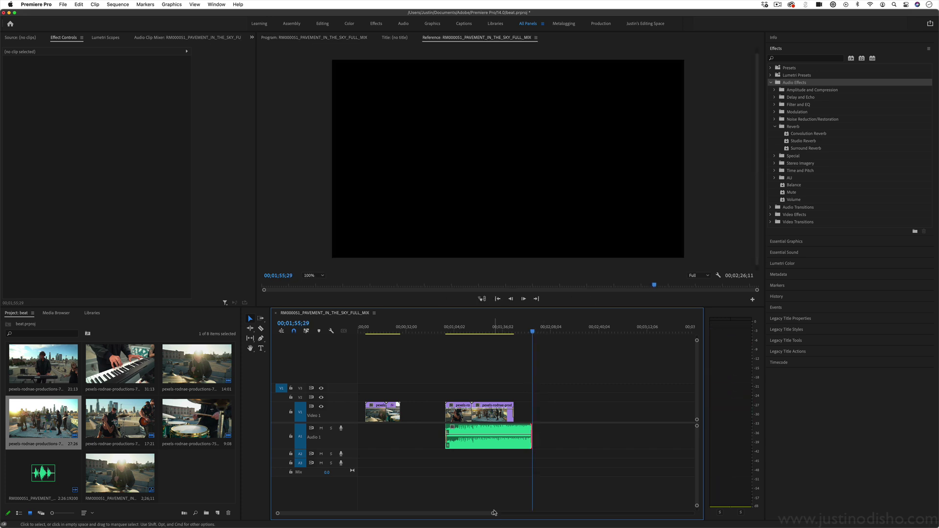
pyautogui.moveTo(494, 513); pyautogui.dragTo(411, 513)
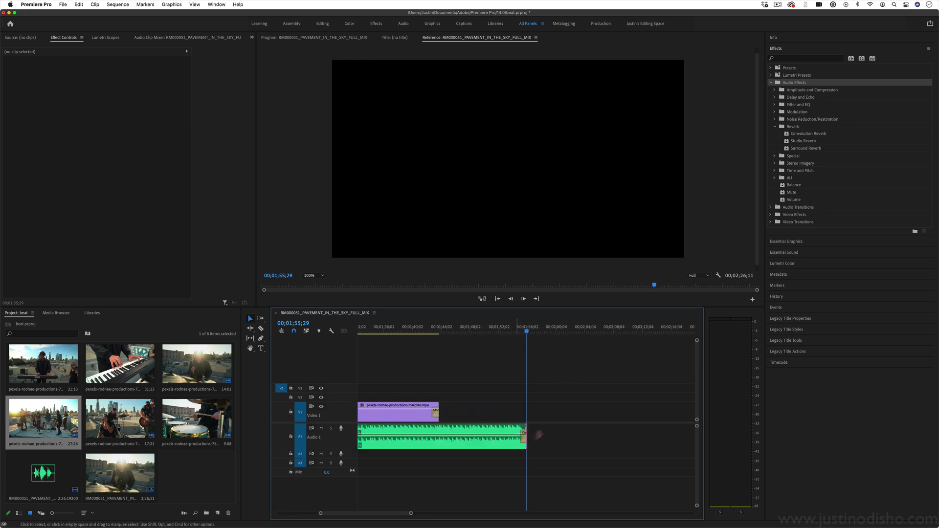
pyautogui.moveTo(525, 428); pyautogui.dragTo(526, 424)
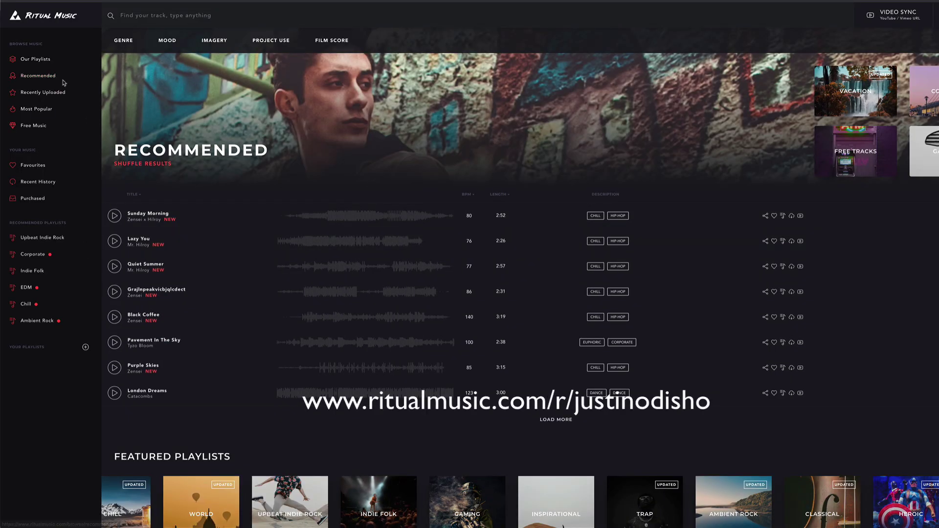
pyautogui.scroll(-1, 196, 294)
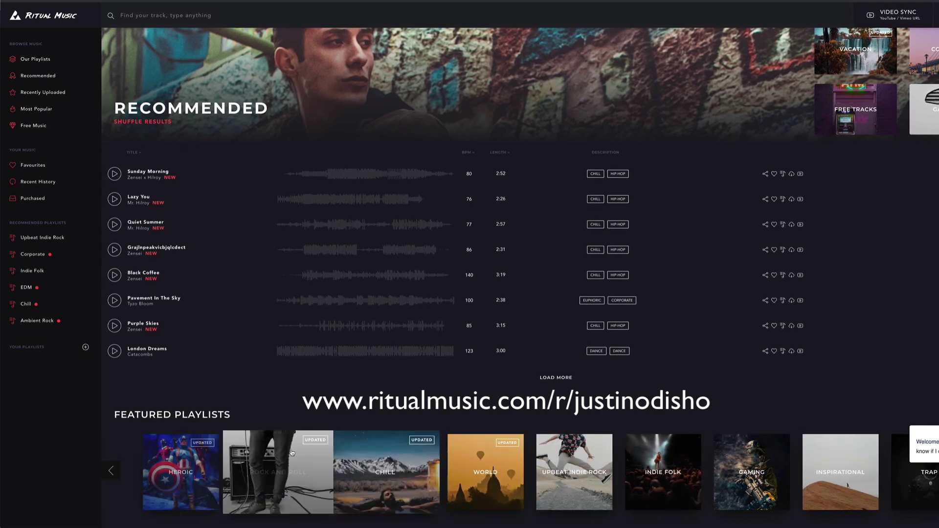